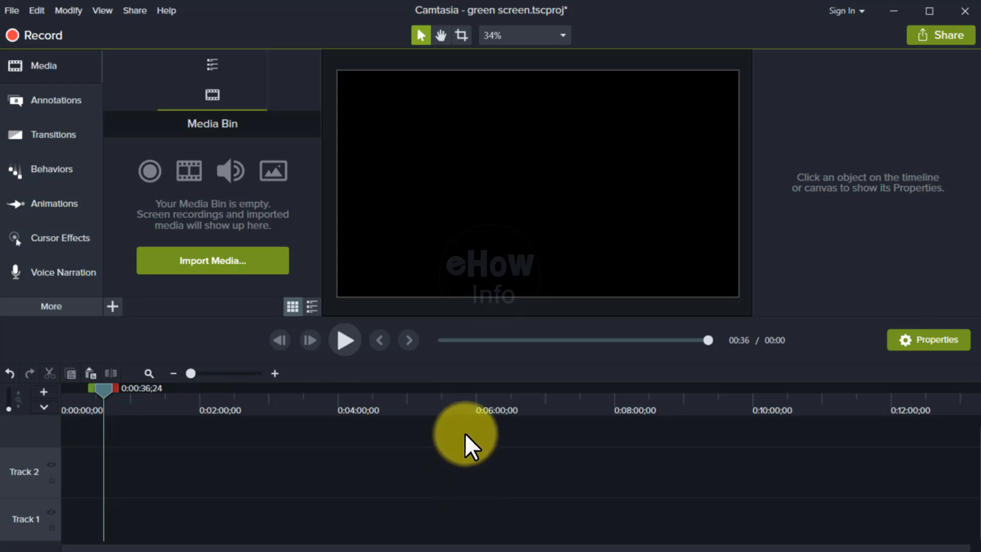
# Import the Green Screen Subscribe Button video and add it to Track 1 at the playhead
pyautogui.click(230, 259)
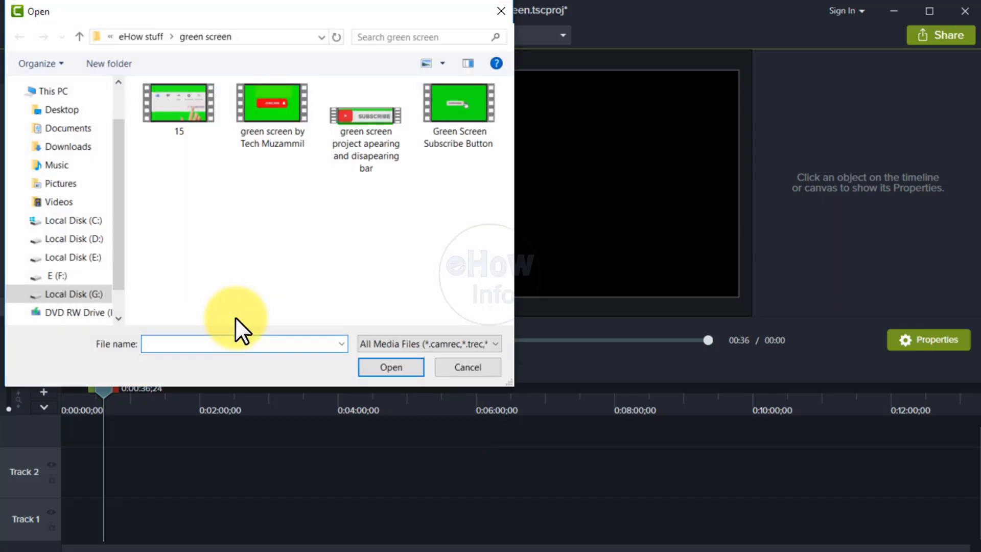
pyautogui.doubleClick(456, 111)
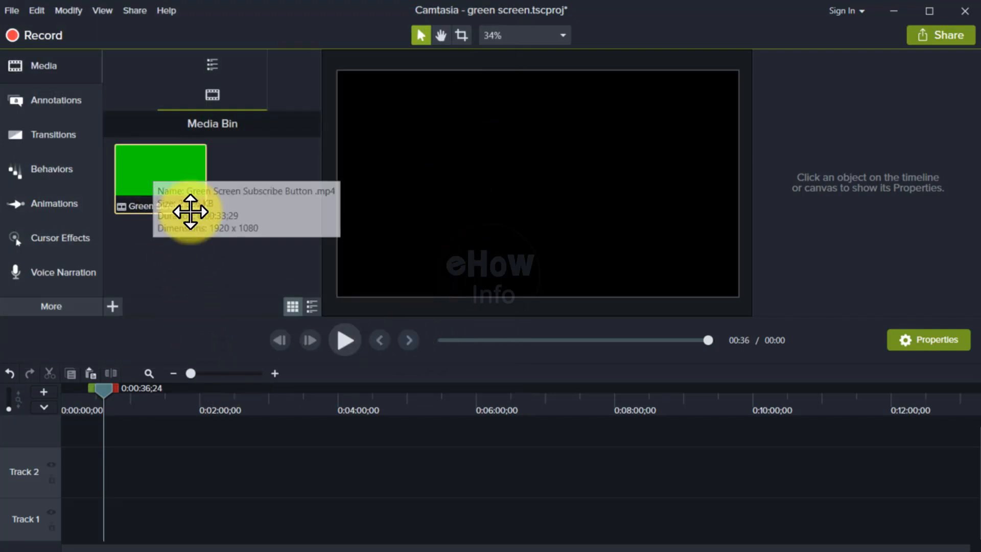
pyautogui.rightClick(154, 170)
pyautogui.click(167, 182)
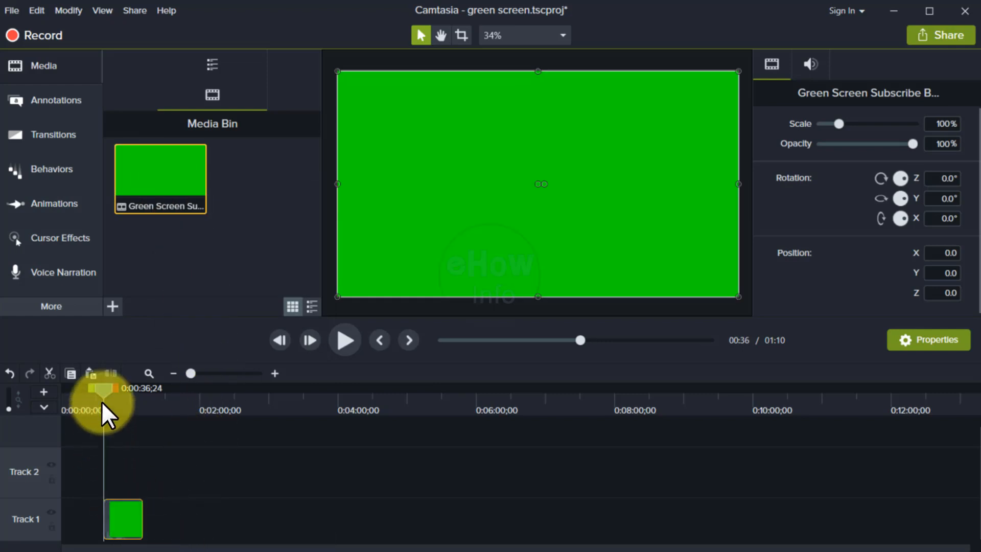
# Move the subscribe button clip on Track 1 so it starts at 0:00:24;00
pyautogui.click(87, 401)
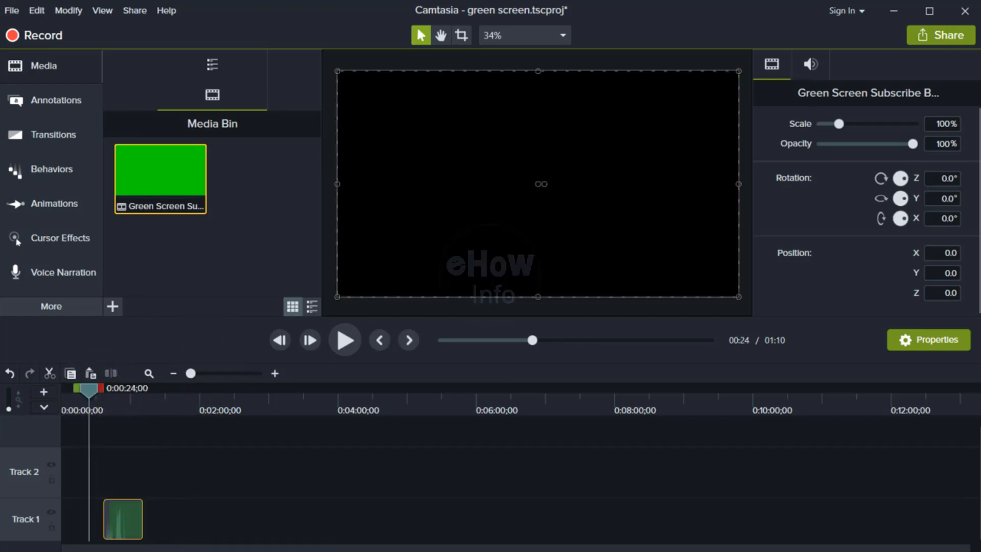
pyautogui.moveTo(114, 519); pyautogui.dragTo(99, 520)
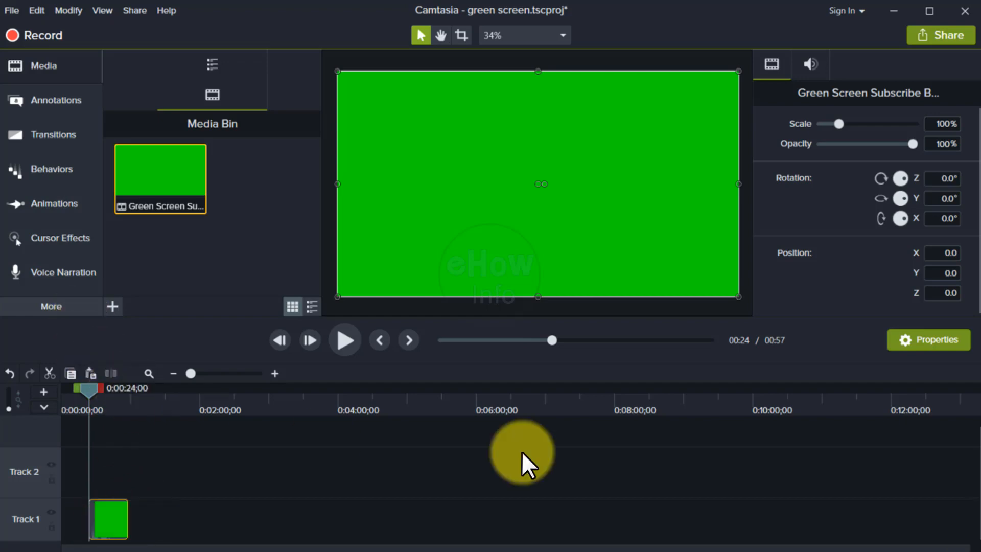
# Lower the audio level of the subscribe button clip on Track 1
pyautogui.rightClick(124, 503)
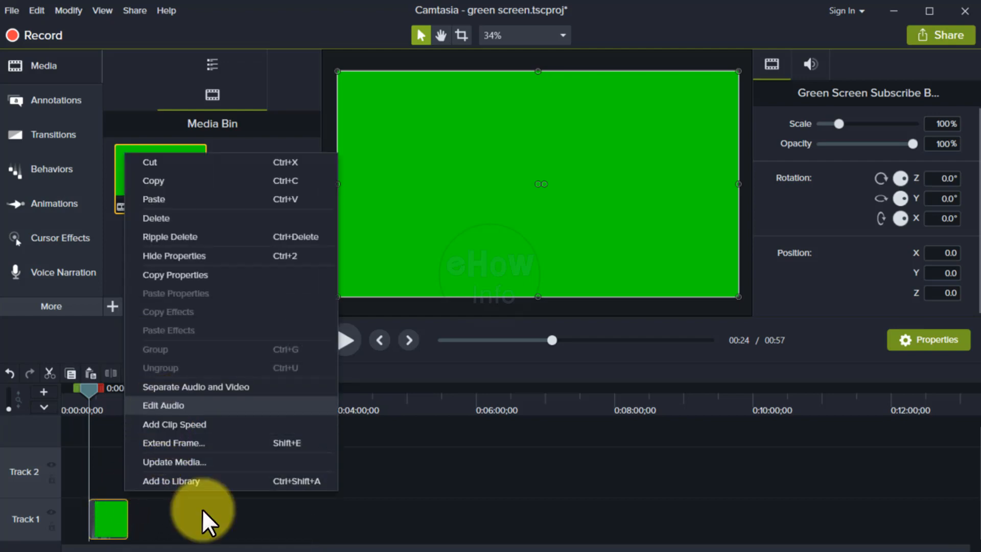
pyautogui.click(116, 519)
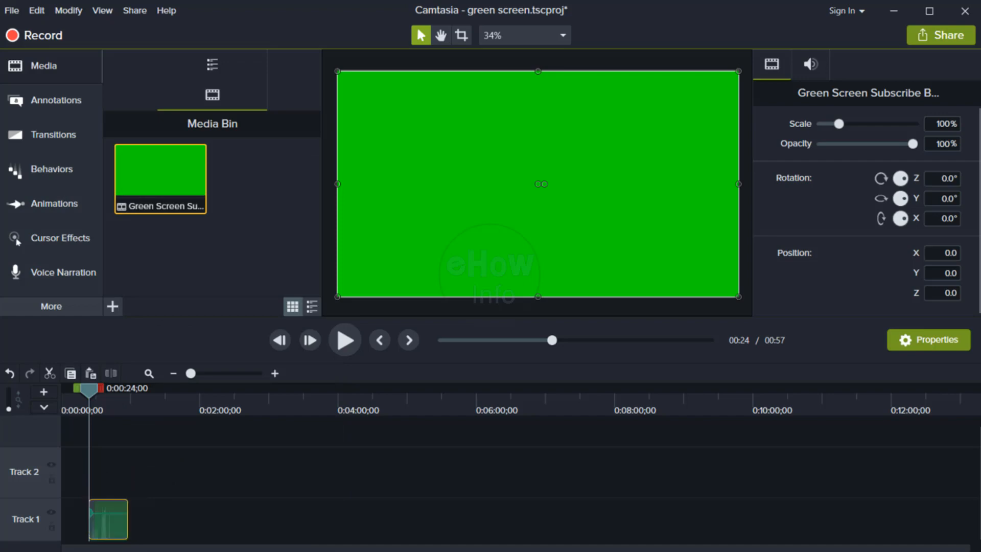
pyautogui.moveTo(111, 515); pyautogui.dragTo(110, 532)
pyautogui.click(142, 469)
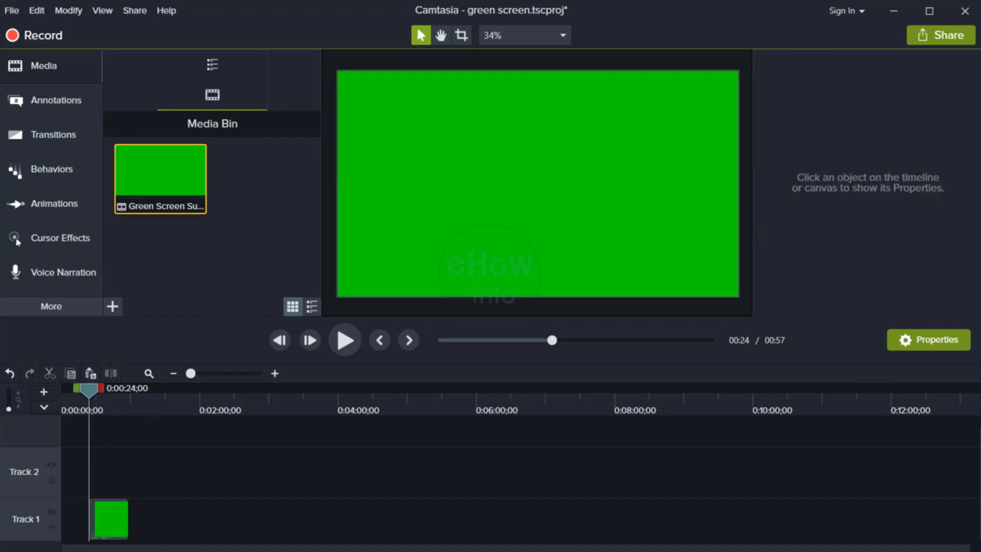
# Preview the subscribe button clip and cut its unneeded ending from 0:00:31;18 to 0:00:57;27
pyautogui.click(352, 341)
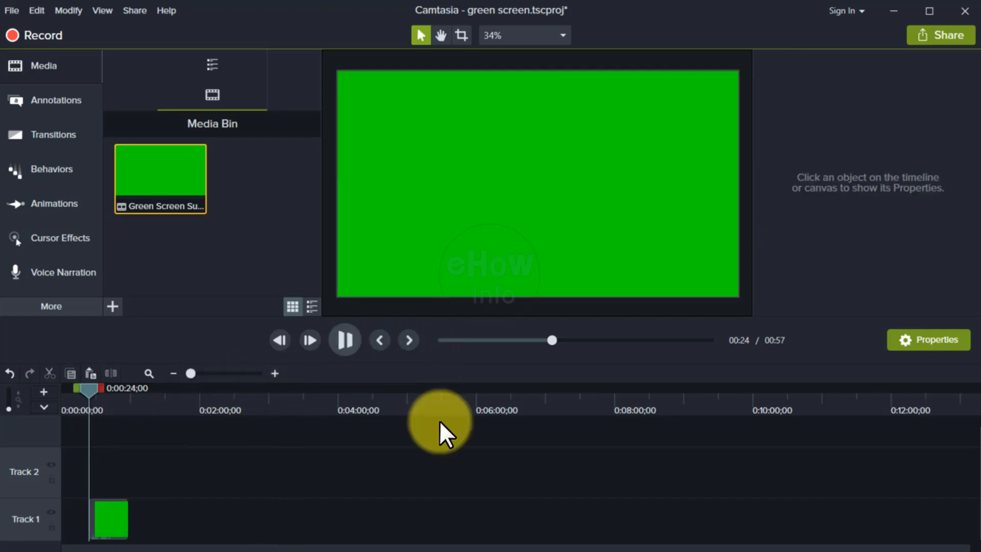
pyautogui.click(345, 339)
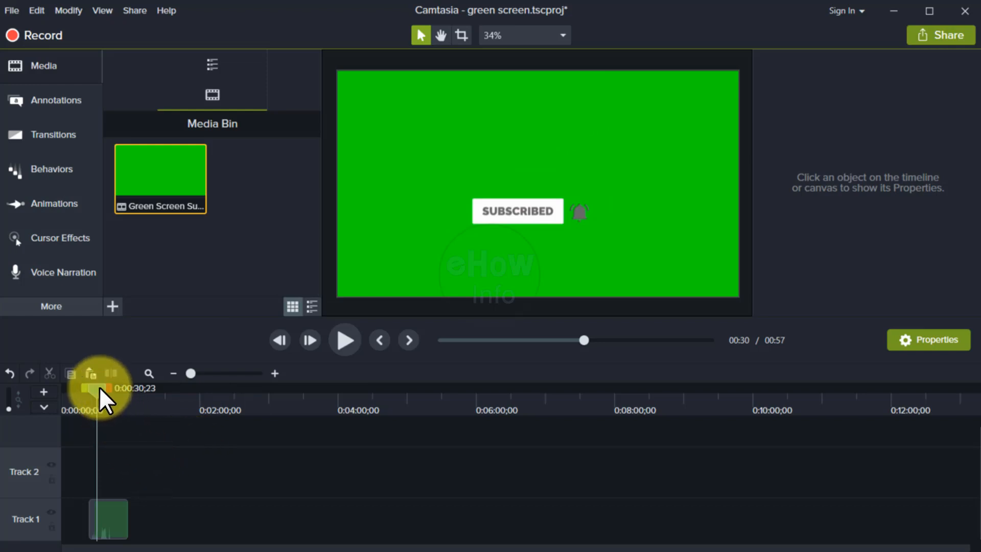
pyautogui.moveTo(98, 387); pyautogui.dragTo(102, 389)
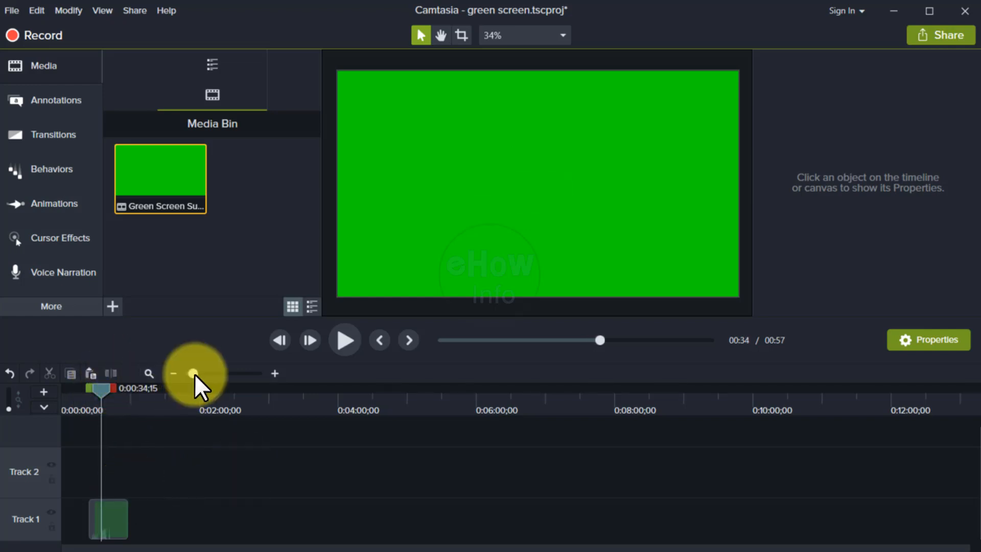
pyautogui.moveTo(194, 374); pyautogui.dragTo(294, 443)
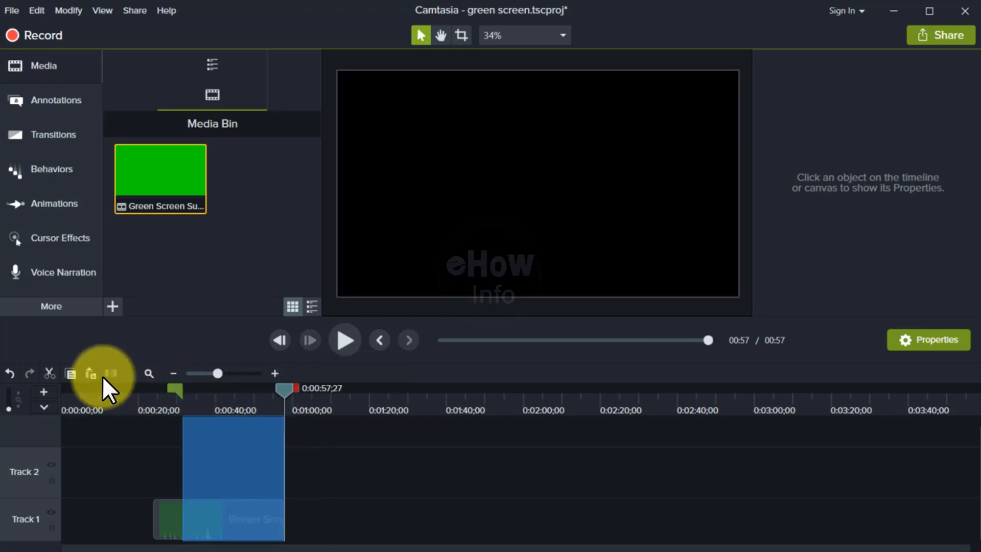
pyautogui.hotkey('ctrl', 'x')
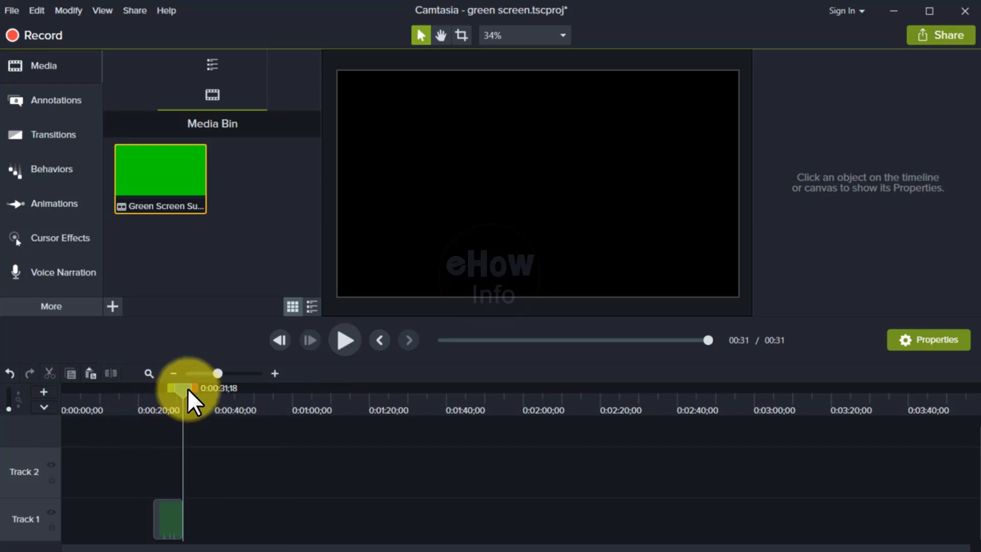
# Cut about the first two seconds of the clip, starting at 0:00:24;00, and play the trimmed result
pyautogui.moveTo(188, 389); pyautogui.dragTo(142, 392)
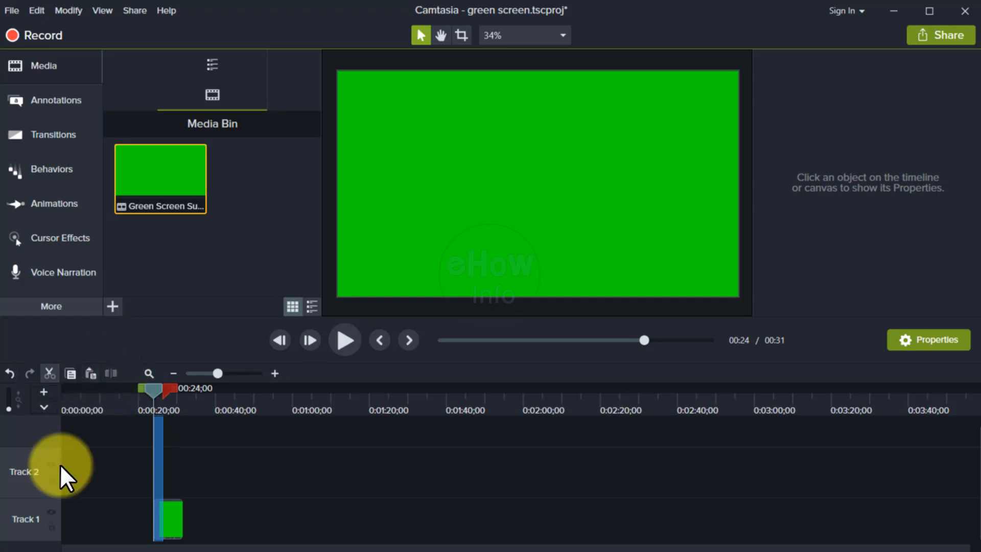
pyautogui.hotkey('ctrl', 'x')
pyautogui.click(343, 348)
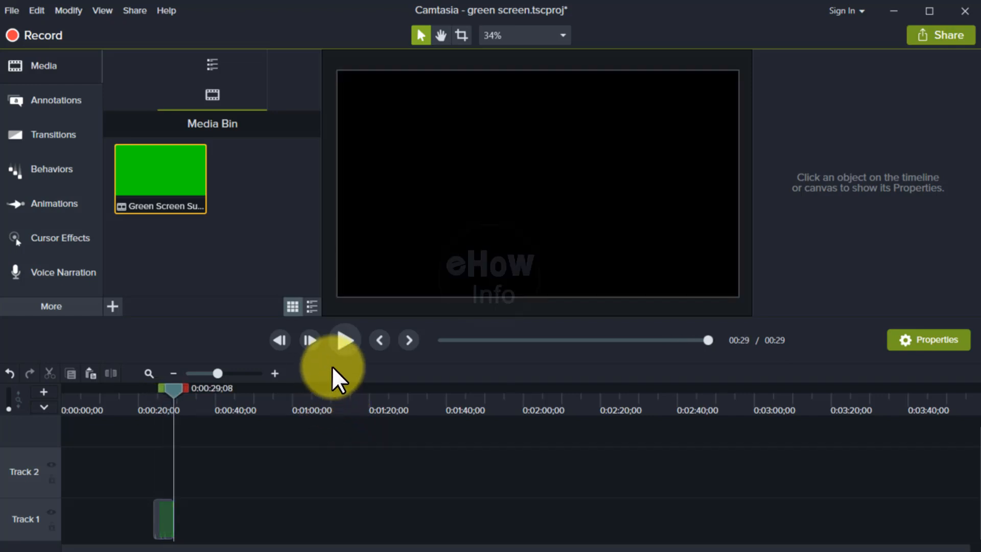
# Crop all four sides of the green screen clip to a small rectangle around the subscribe button and bell
pyautogui.click(151, 400)
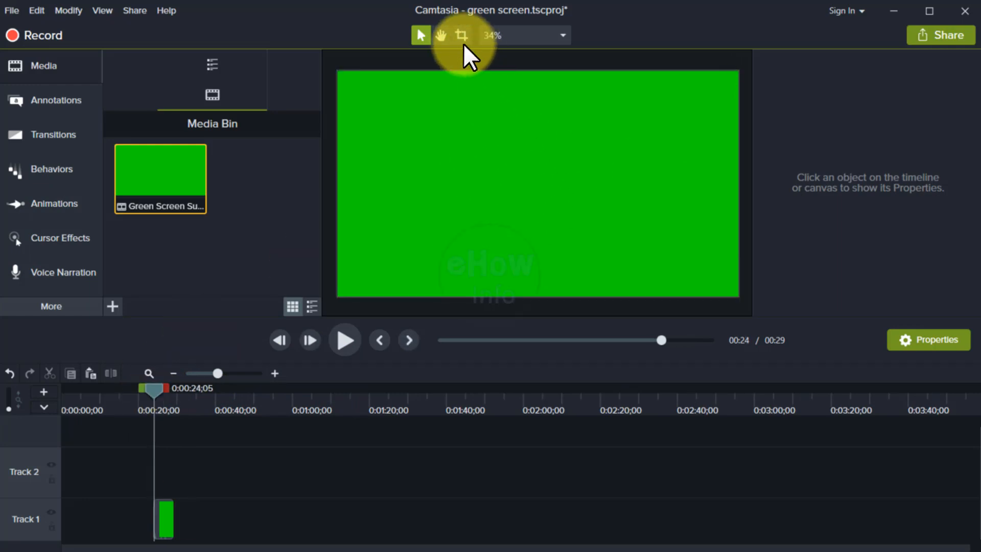
pyautogui.moveTo(144, 383); pyautogui.dragTo(167, 403)
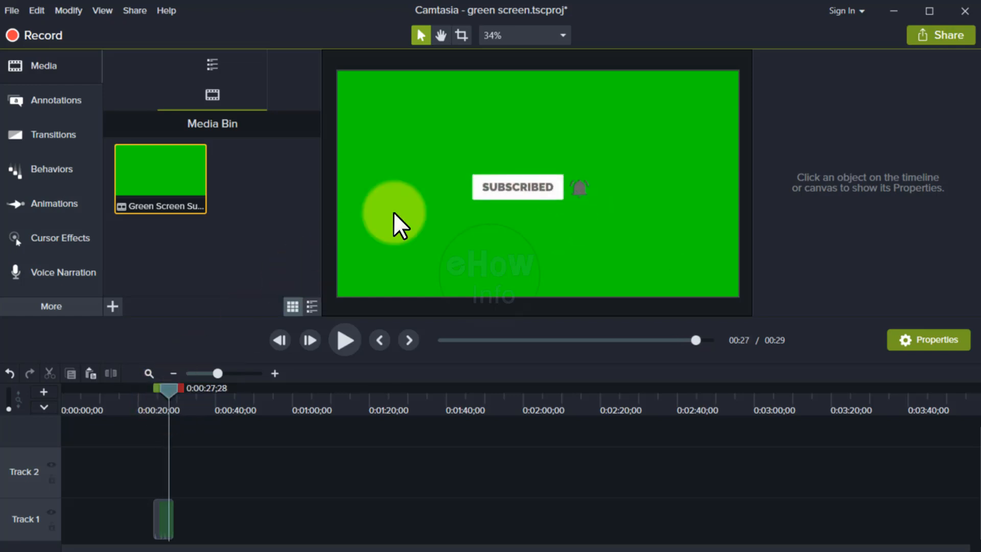
pyautogui.click(462, 37)
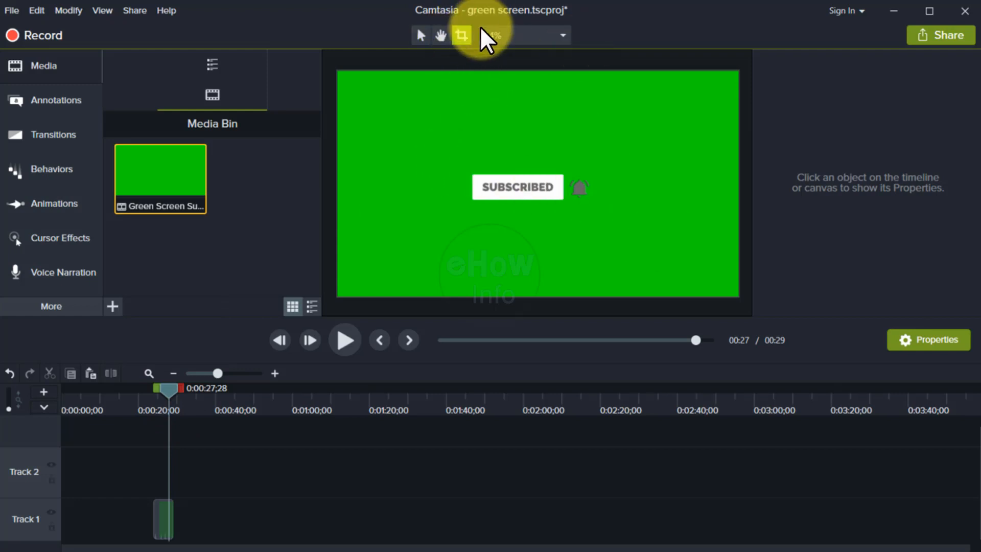
pyautogui.click(162, 514)
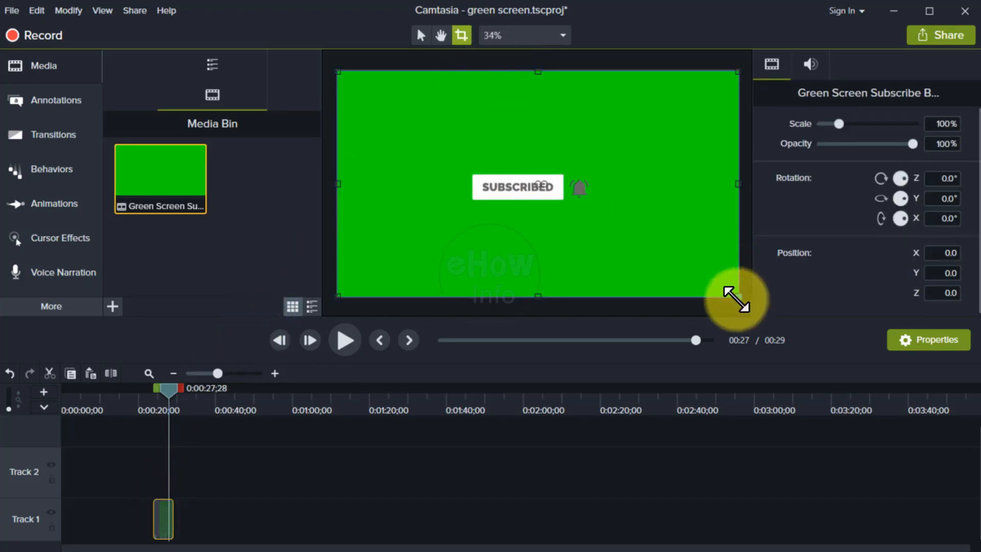
pyautogui.moveTo(739, 297); pyautogui.dragTo(612, 279)
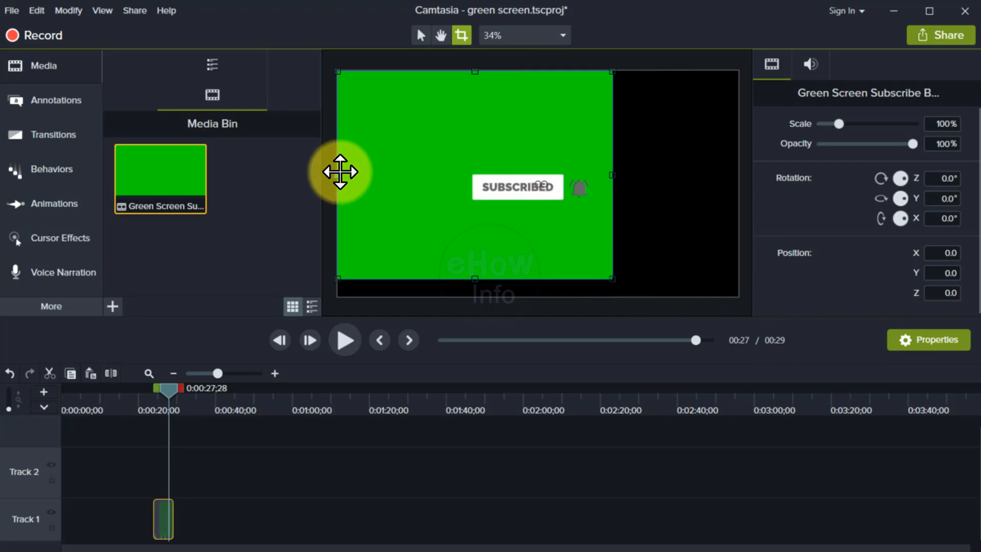
pyautogui.moveTo(362, 183); pyautogui.dragTo(436, 199)
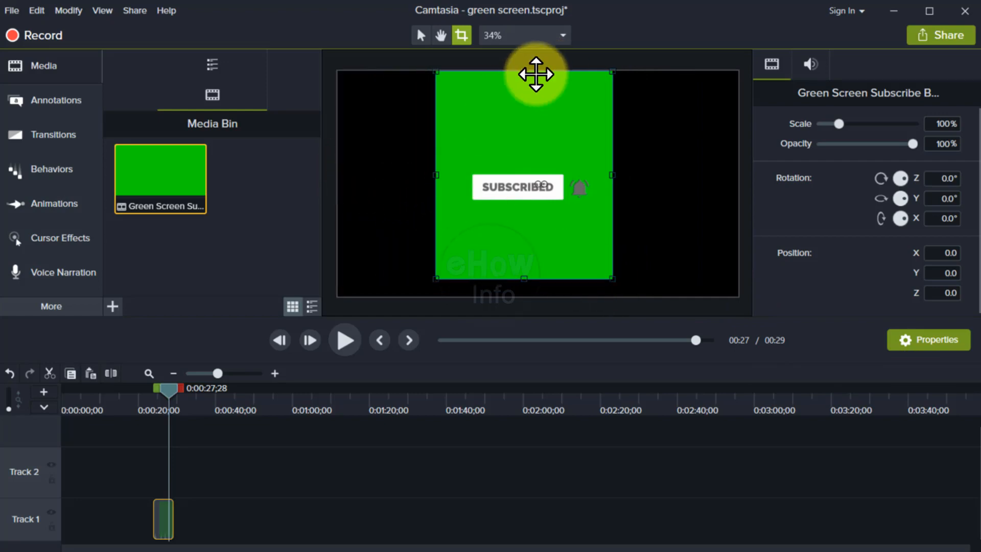
pyautogui.moveTo(525, 72); pyautogui.dragTo(524, 156)
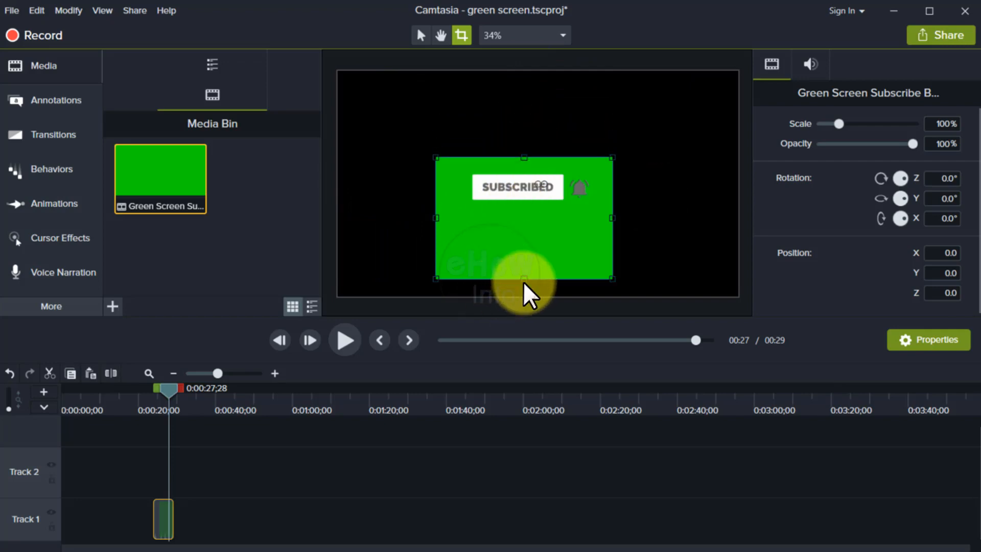
pyautogui.click(655, 353)
pyautogui.click(525, 261)
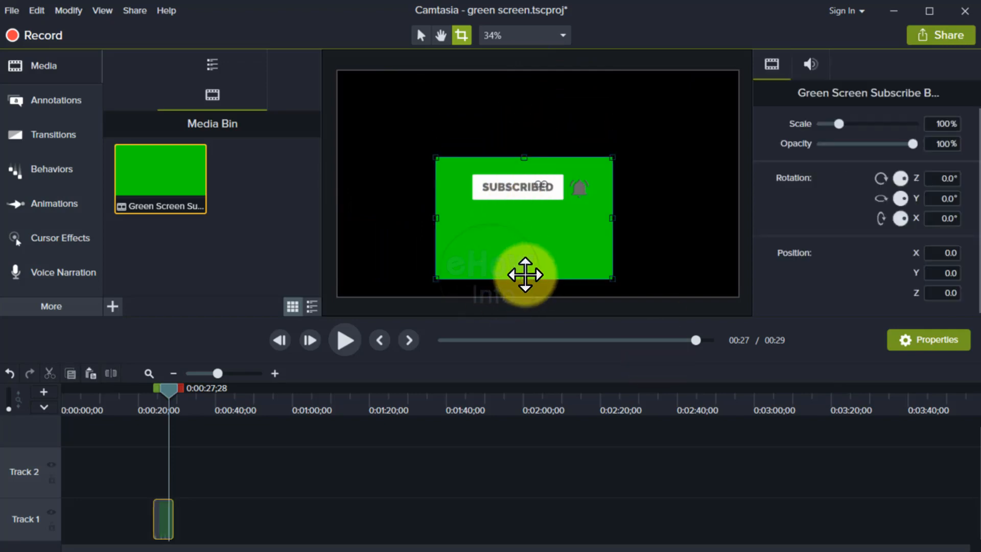
pyautogui.moveTo(524, 279); pyautogui.dragTo(527, 221)
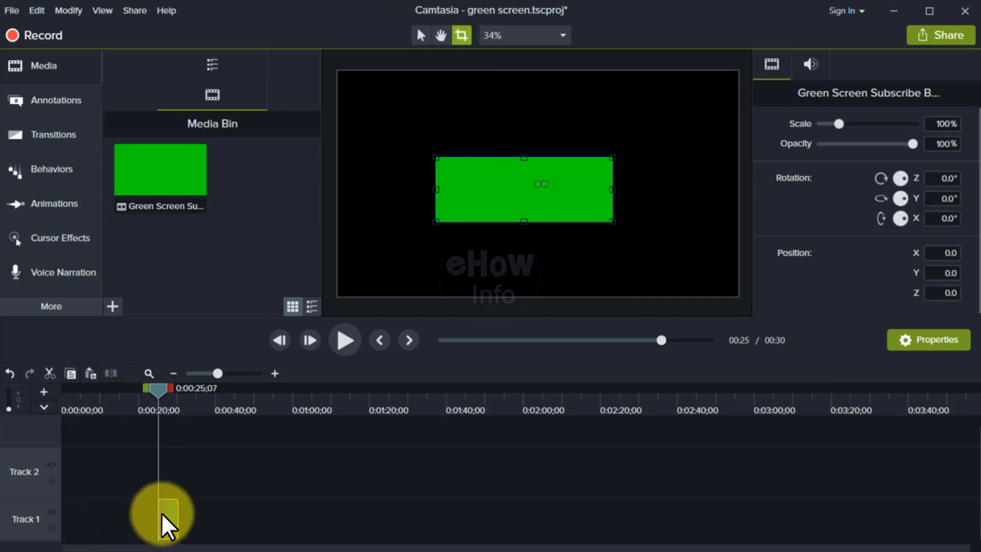
# Move the cropped green screen clip up to Track 2 and import the planet green nature image from the Desktop
pyautogui.moveTo(164, 526); pyautogui.dragTo(165, 471)
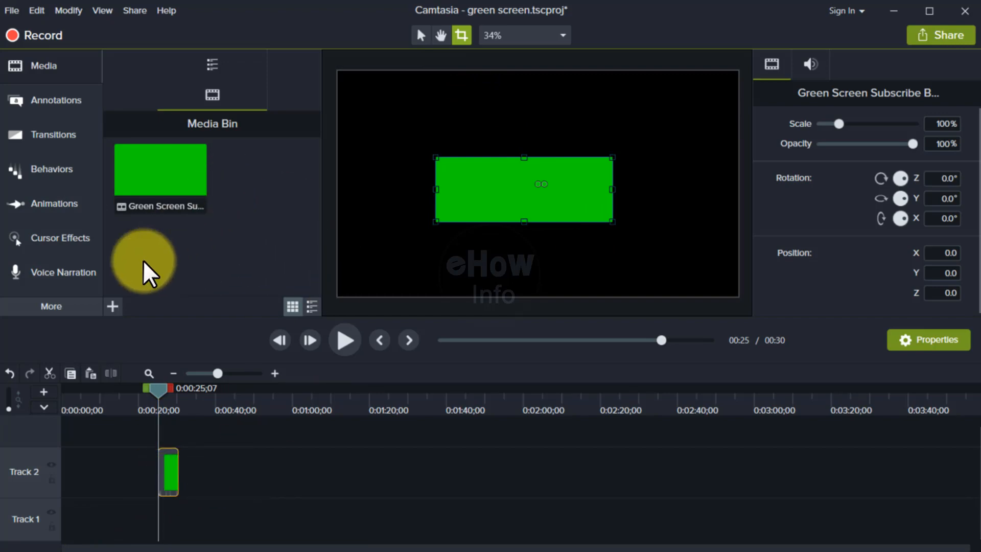
pyautogui.click(113, 306)
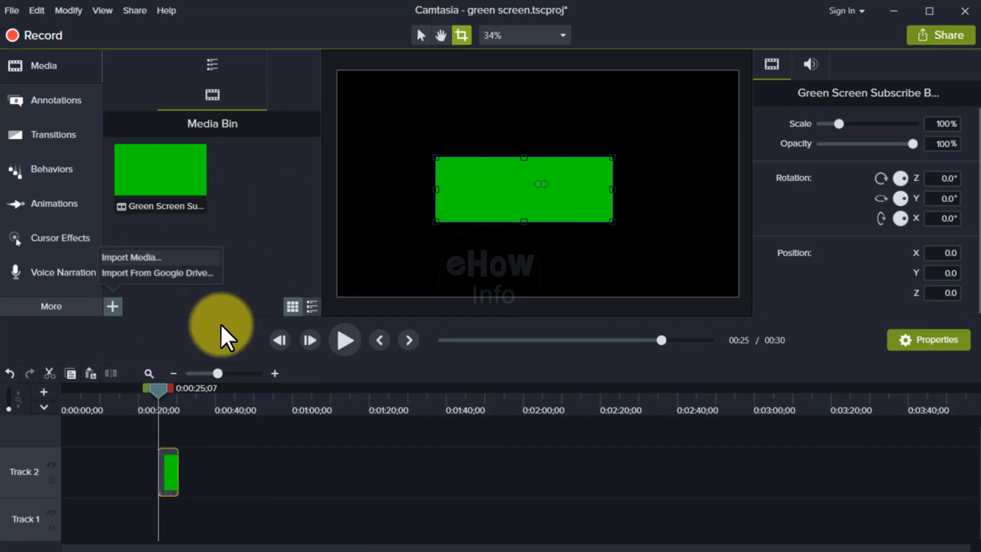
pyautogui.click(218, 258)
pyautogui.click(71, 110)
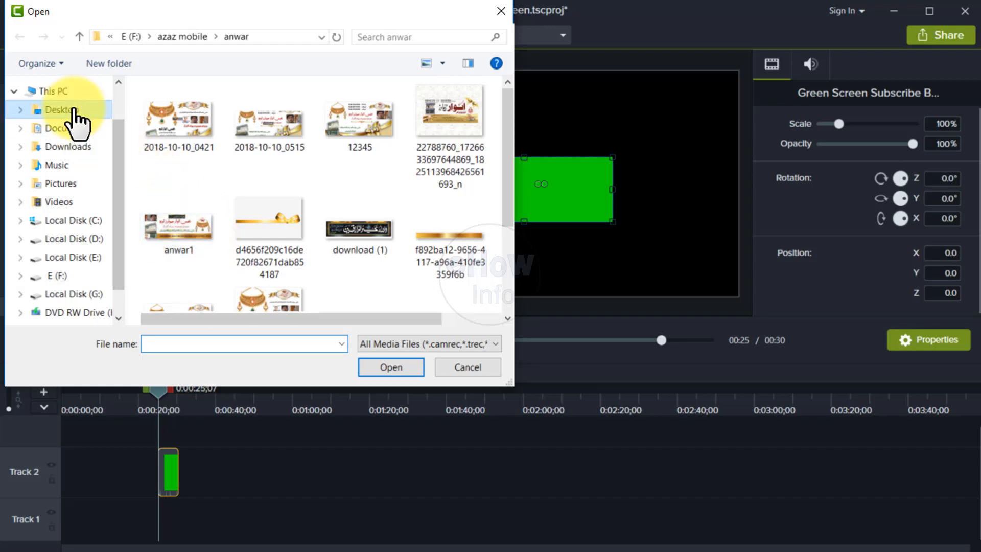
pyautogui.click(162, 146)
pyautogui.doubleClick(203, 182)
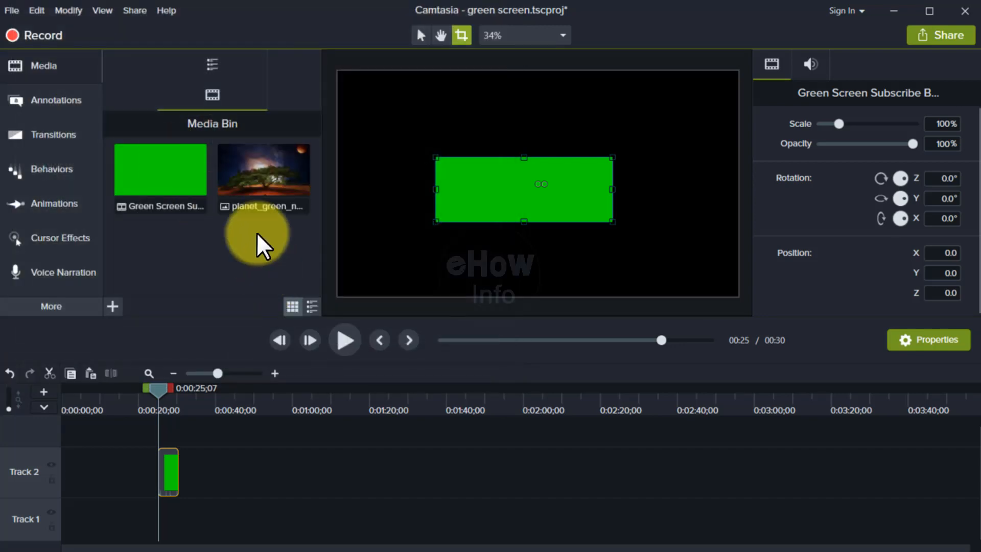
# Place the planet image on Track 1 beneath the green screen clip as its background and check a frame showing the button
pyautogui.moveTo(263, 184); pyautogui.dragTo(537, 186)
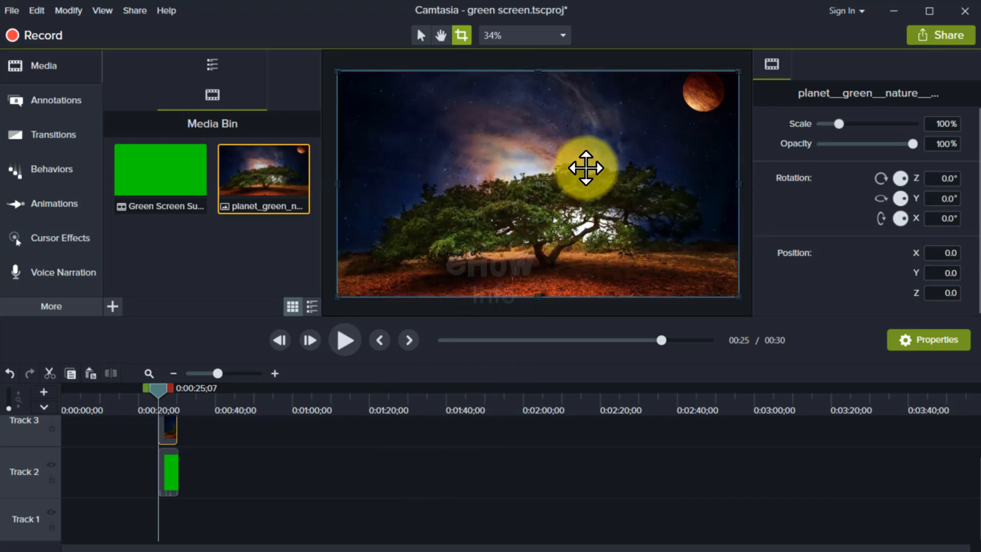
pyautogui.moveTo(169, 432); pyautogui.dragTo(176, 508)
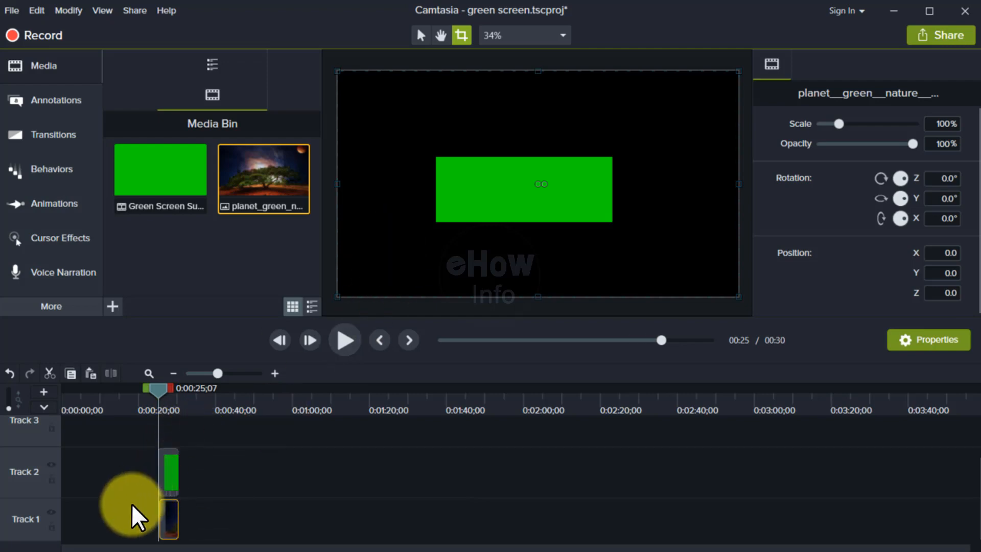
pyautogui.moveTo(159, 391); pyautogui.dragTo(165, 391)
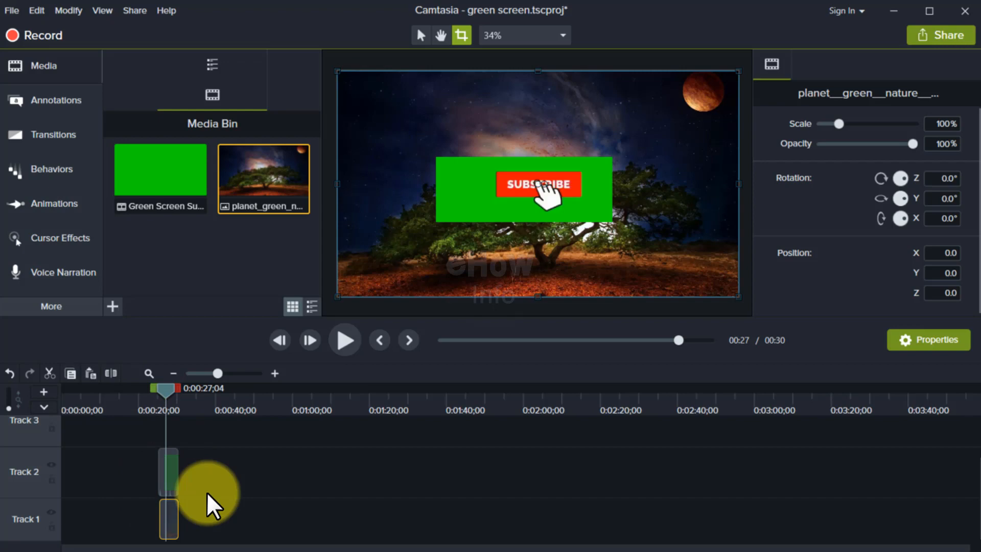
# Extend the beginning of the background image on Track 1 to line up with the start of the Track 2 clip
pyautogui.click(167, 477)
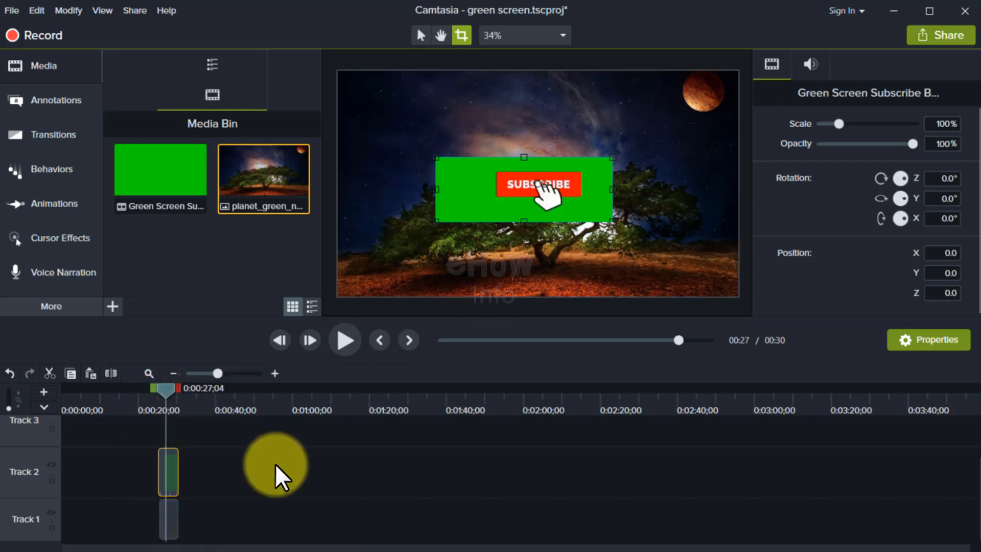
pyautogui.moveTo(220, 374)
pyautogui.mouseDown()
pyautogui.moveTo(237, 378)
pyautogui.moveTo(226, 375)
pyautogui.mouseUp()
pyautogui.moveTo(464, 392); pyautogui.dragTo(476, 393)
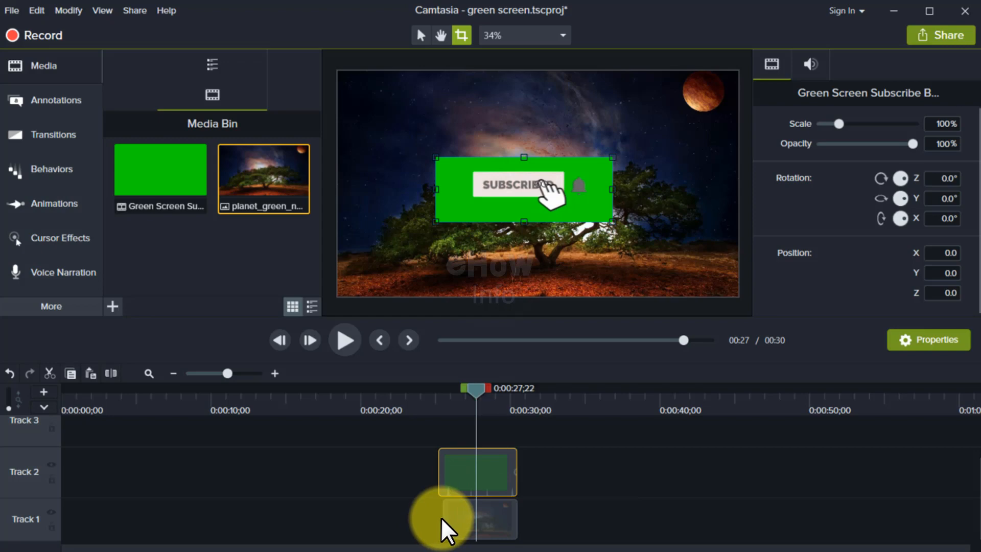
pyautogui.click(439, 516)
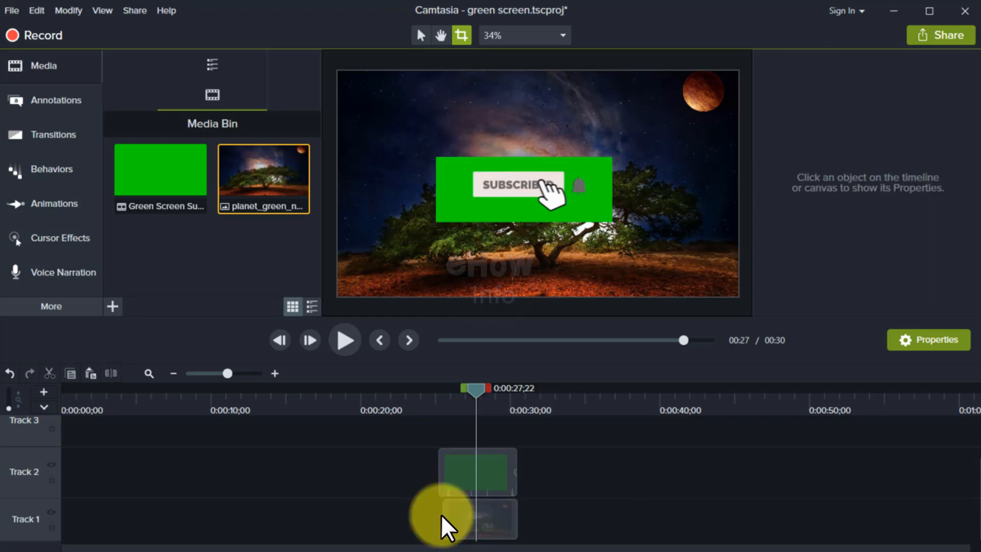
pyautogui.click(443, 516)
pyautogui.moveTo(444, 516); pyautogui.dragTo(439, 516)
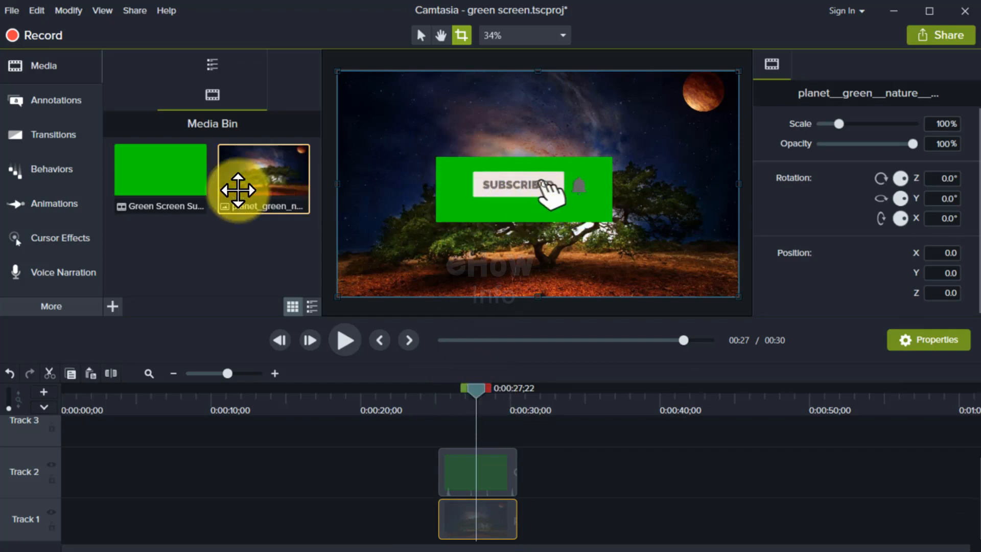
# Apply the Remove a Color visual effect to the green screen clip on Track 2
pyautogui.click(85, 309)
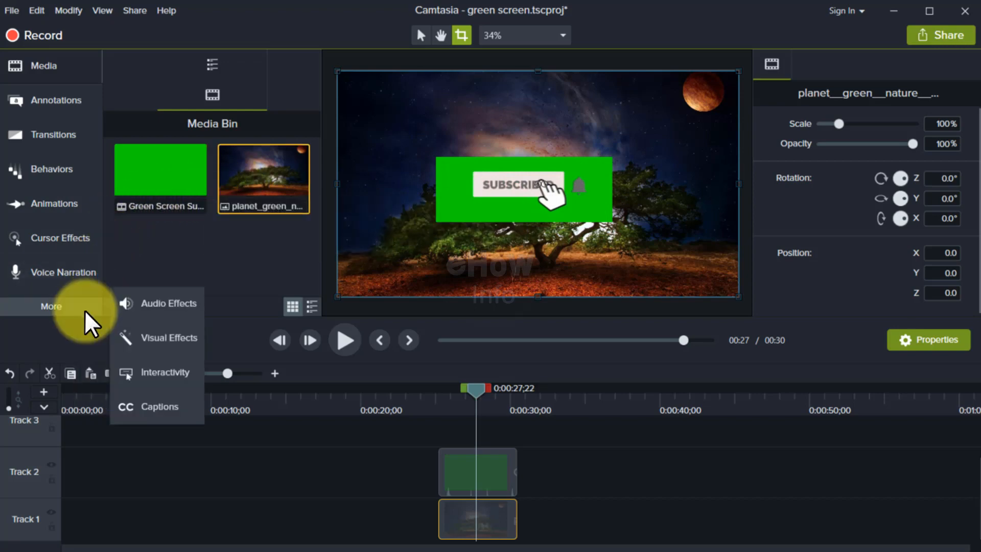
pyautogui.click(174, 339)
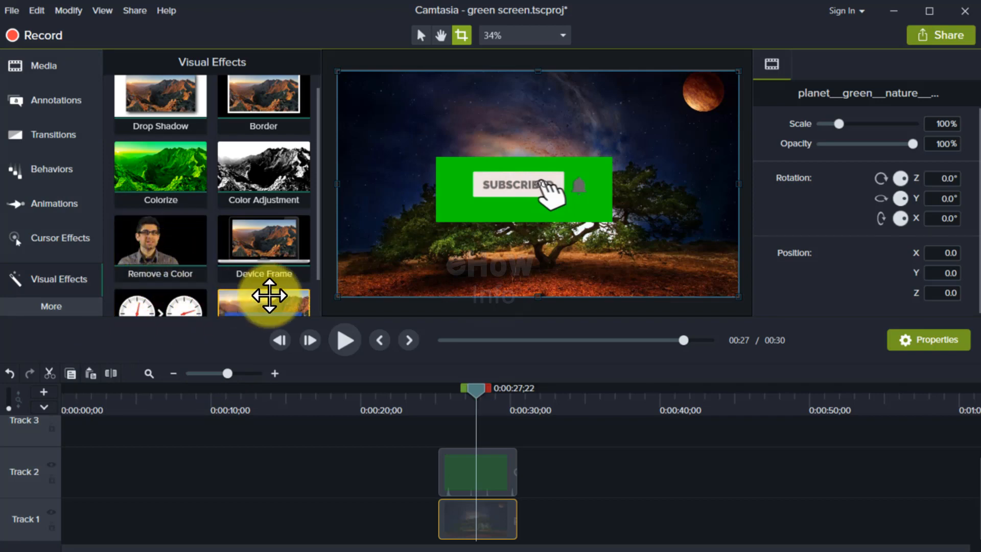
pyautogui.moveTo(193, 241); pyautogui.dragTo(469, 229)
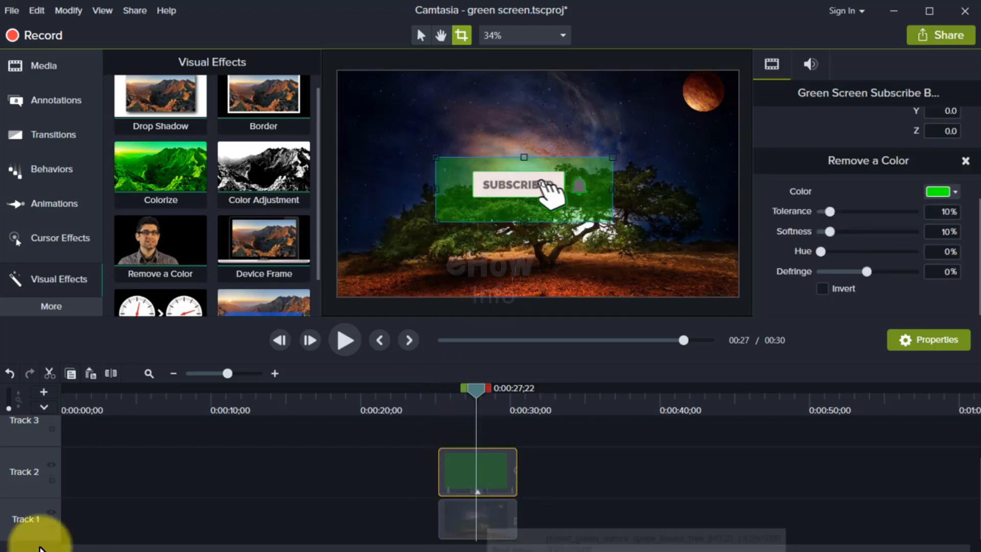
# Hide and lock Track 1, and set the green screen clip's Remove a Color tolerance to 49% and softness to 22%
pyautogui.click(55, 513)
pyautogui.click(51, 512)
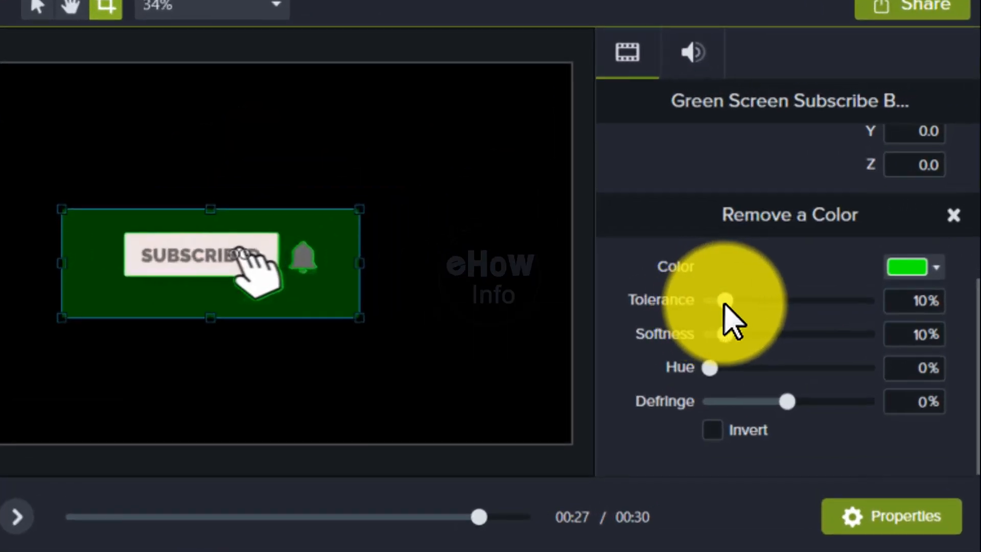
pyautogui.moveTo(725, 301); pyautogui.dragTo(783, 315)
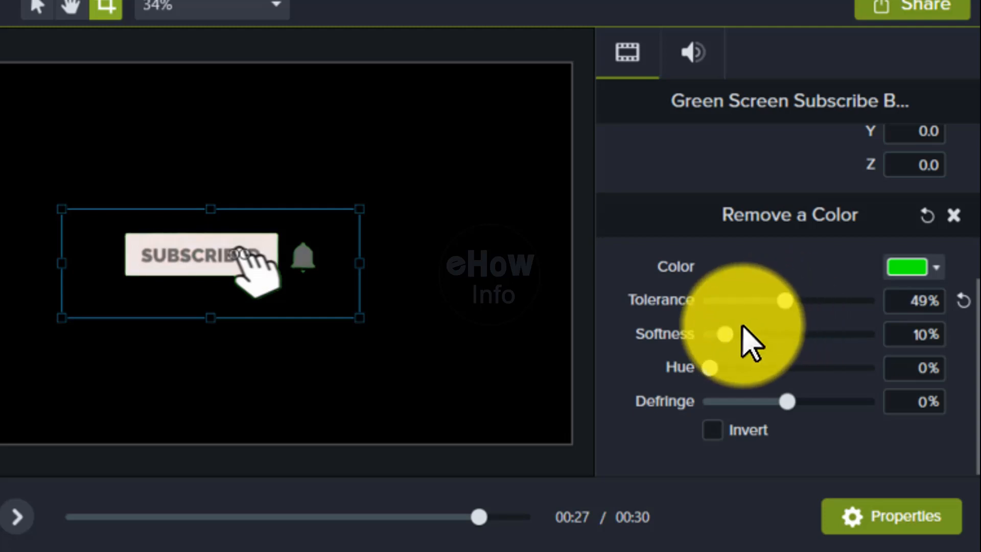
pyautogui.moveTo(725, 335)
pyautogui.mouseDown()
pyautogui.moveTo(779, 340)
pyautogui.moveTo(743, 342)
pyautogui.mouseUp()
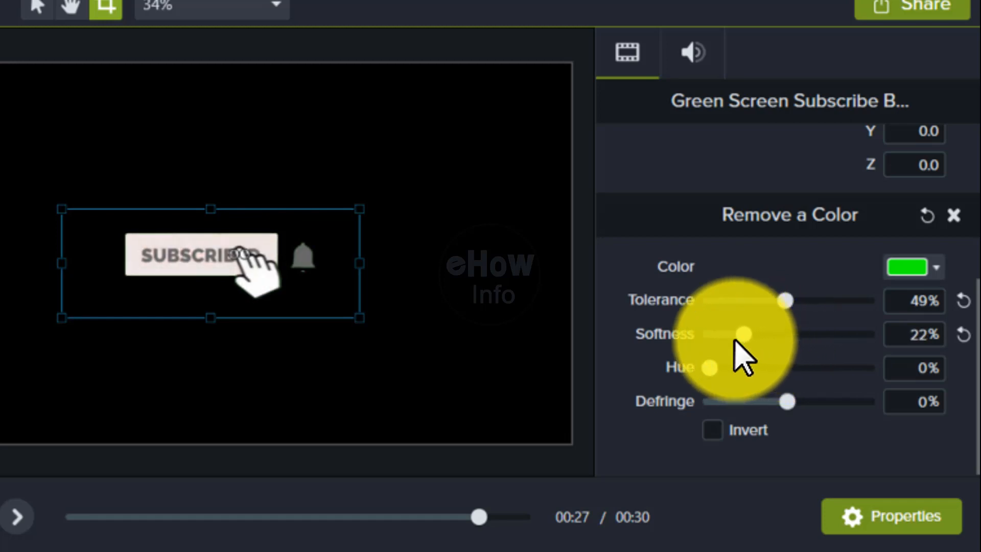
# Move the keyed subscribe button to the lower-right corner of the canvas and make Track 1 visible and unlocked again
pyautogui.moveTo(323, 229); pyautogui.dragTo(524, 348)
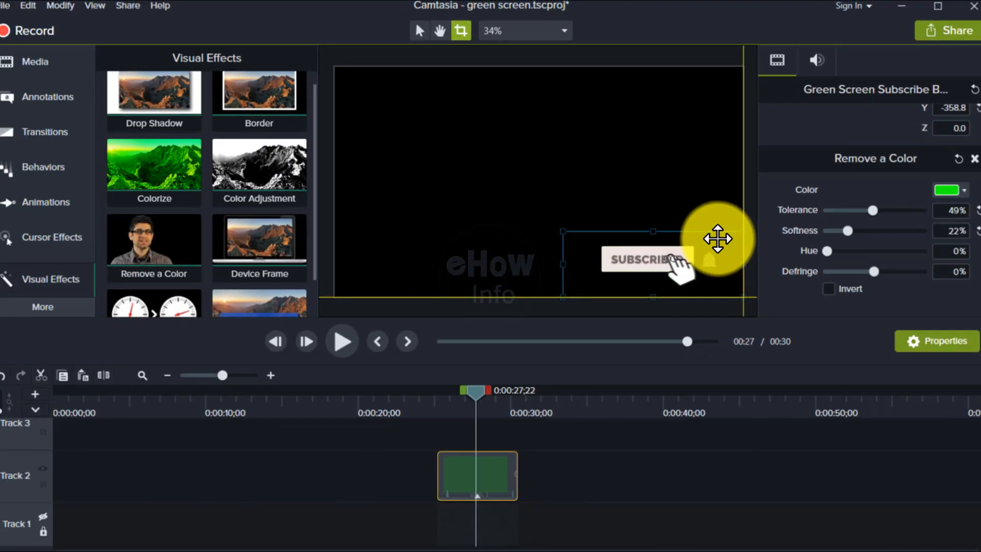
pyautogui.moveTo(718, 239); pyautogui.dragTo(718, 239)
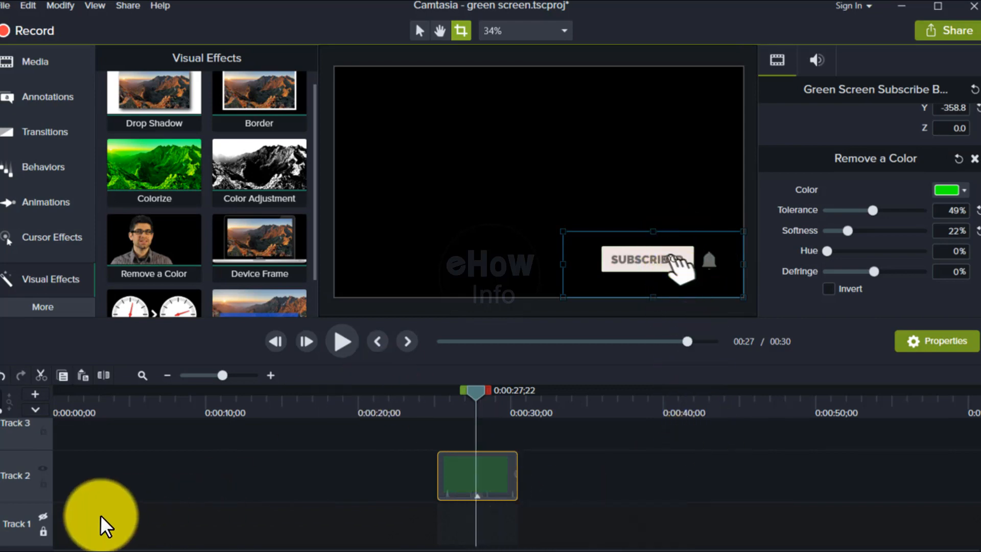
pyautogui.click(43, 518)
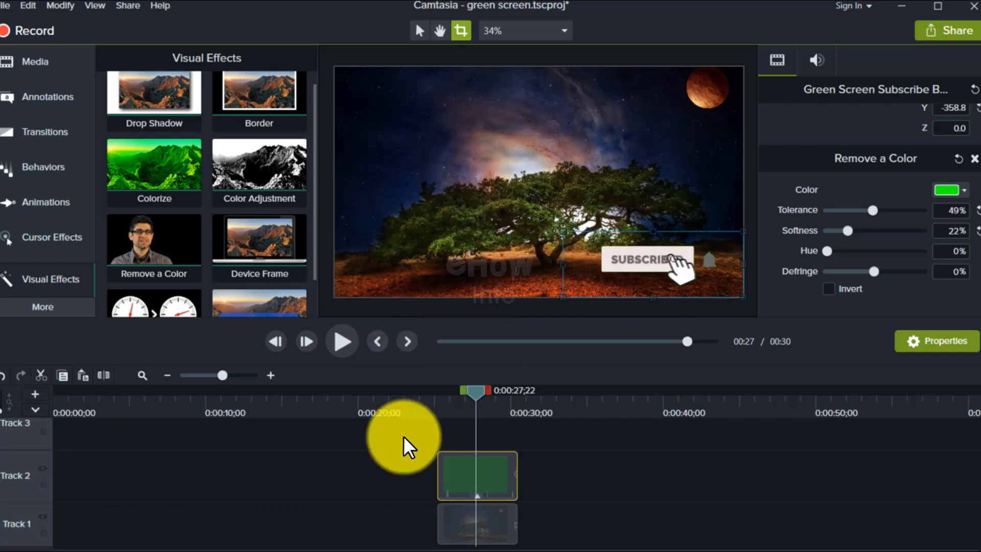
# Play the composite from just before the clips to check the keyed subscribe button over the background
pyautogui.click(391, 458)
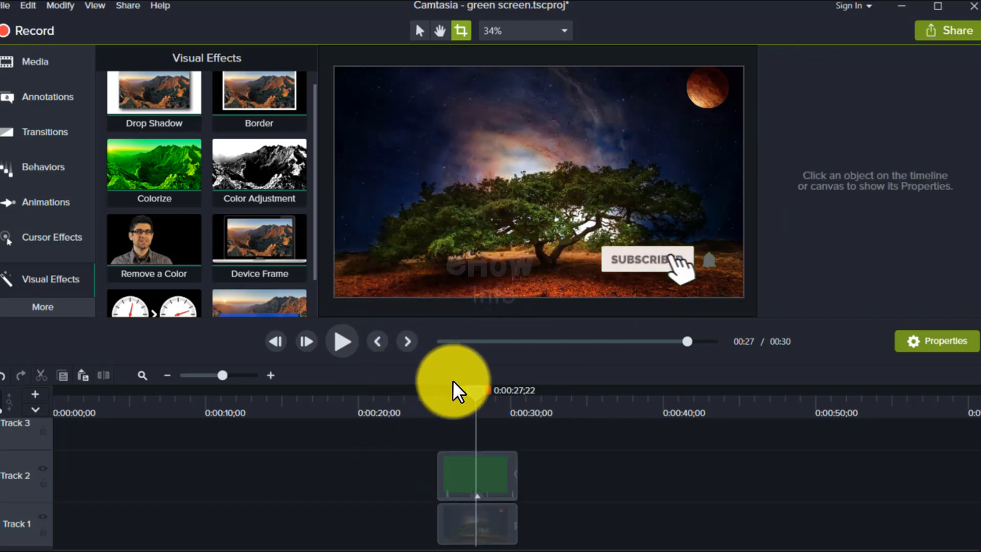
pyautogui.moveTo(473, 388); pyautogui.dragTo(430, 396)
pyautogui.click(351, 341)
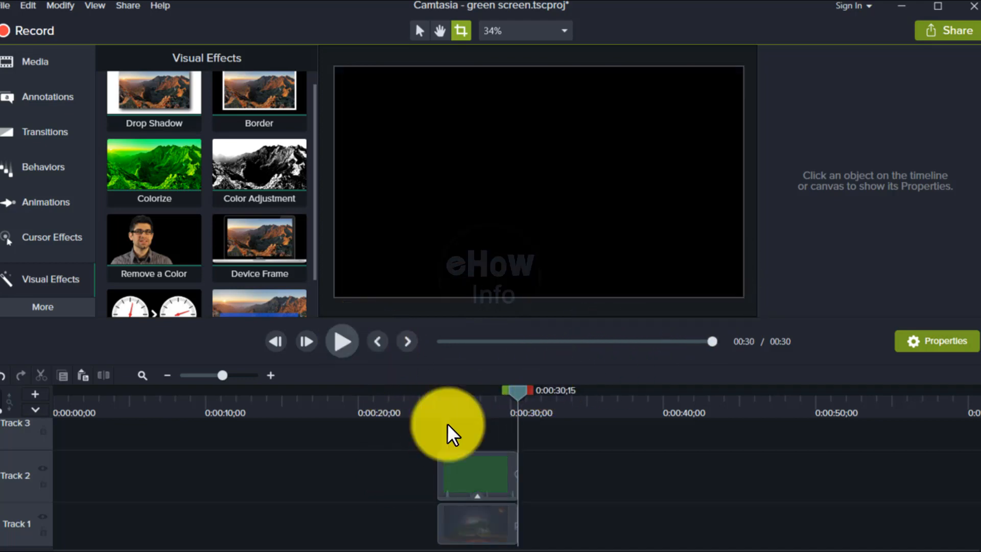
pyautogui.press('space')
pyautogui.click(348, 341)
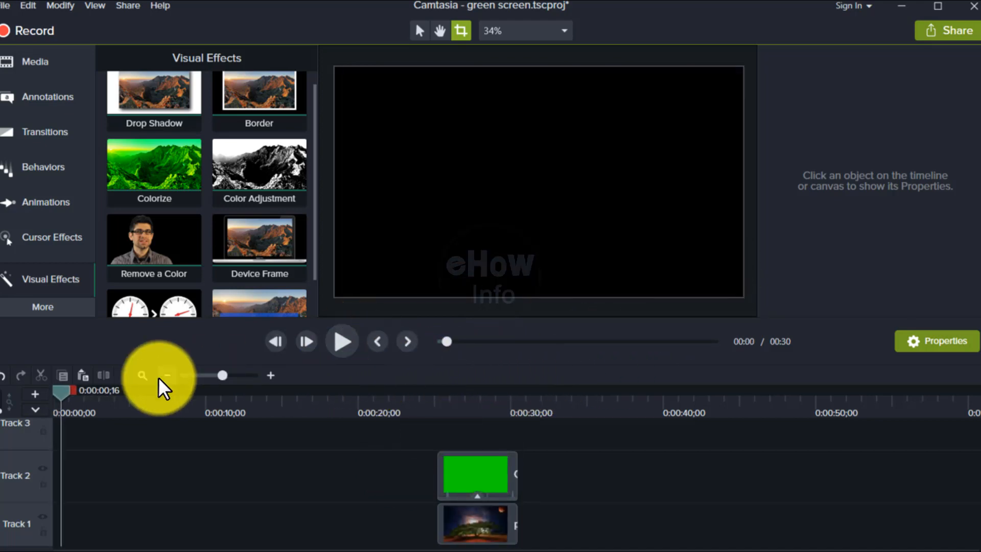
# Raise the Remove a Color tolerance to 64% while Track 1 is hidden and locked, and restore Track 1
pyautogui.click(471, 448)
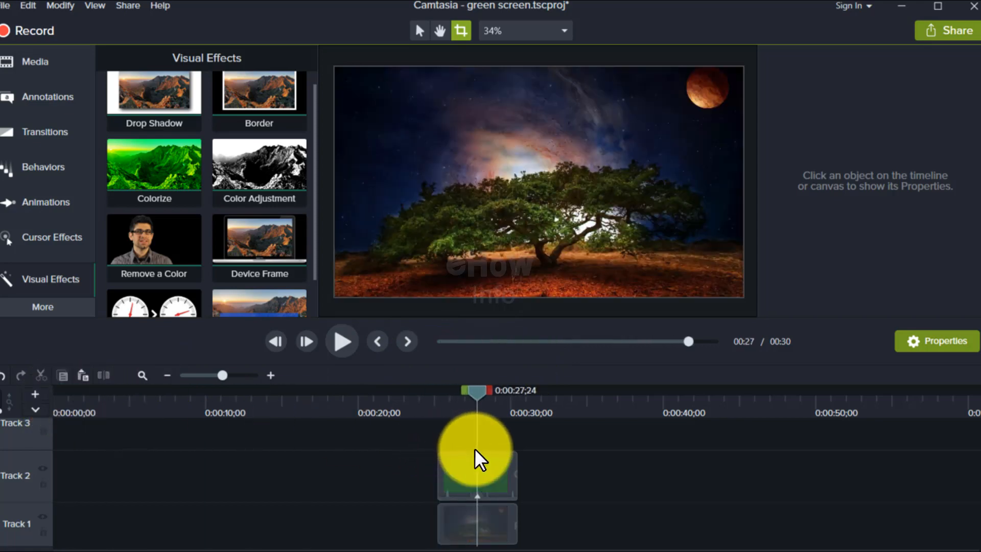
pyautogui.moveTo(470, 449); pyautogui.dragTo(467, 447)
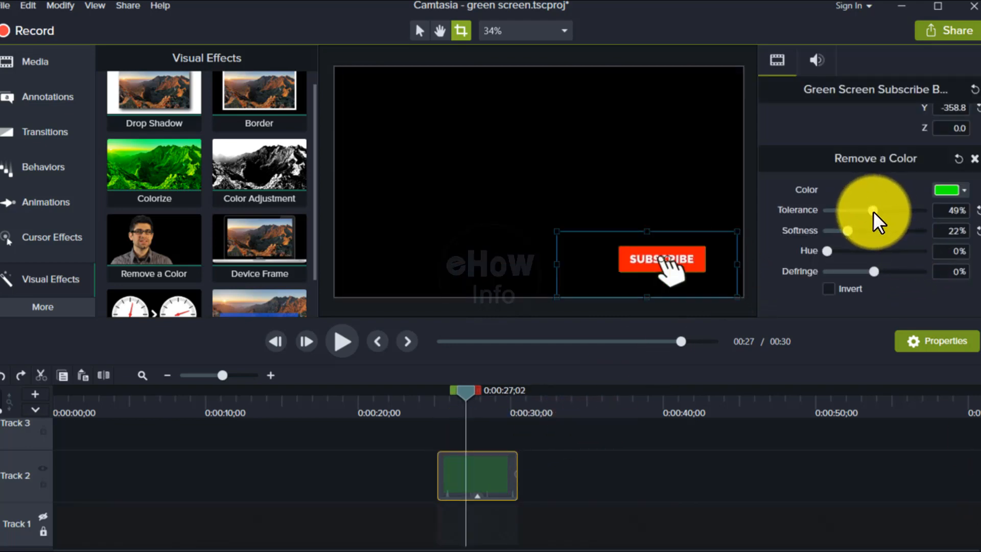
pyautogui.moveTo(873, 211); pyautogui.dragTo(887, 220)
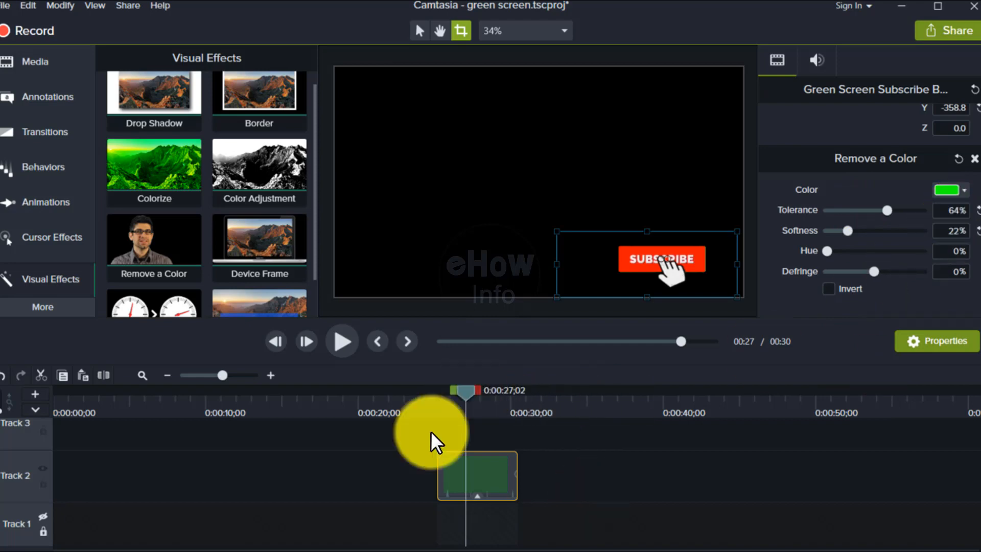
pyautogui.click(43, 530)
pyautogui.click(41, 512)
pyautogui.click(41, 511)
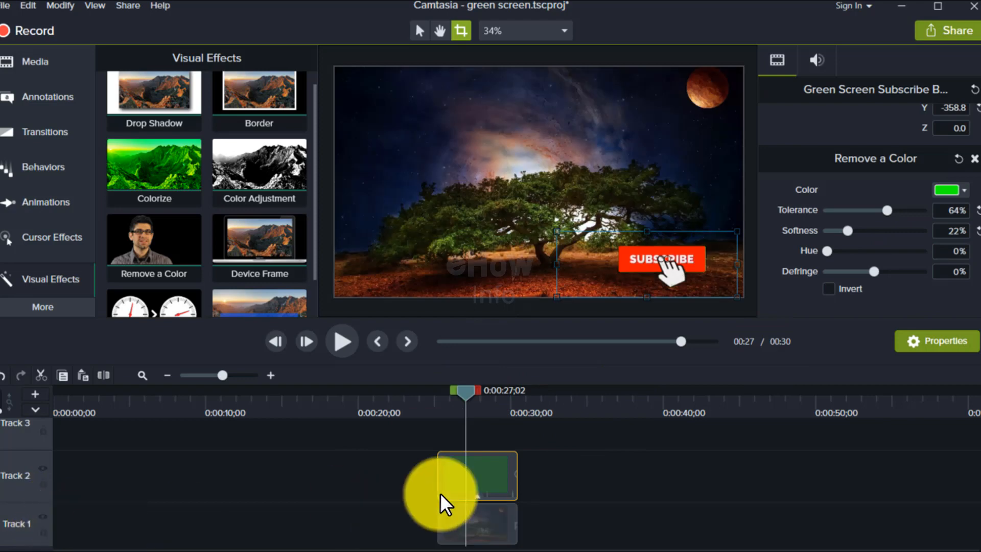
# Replay the composite from before the clips through to the end to check the adjusted color removal
pyautogui.click(404, 407)
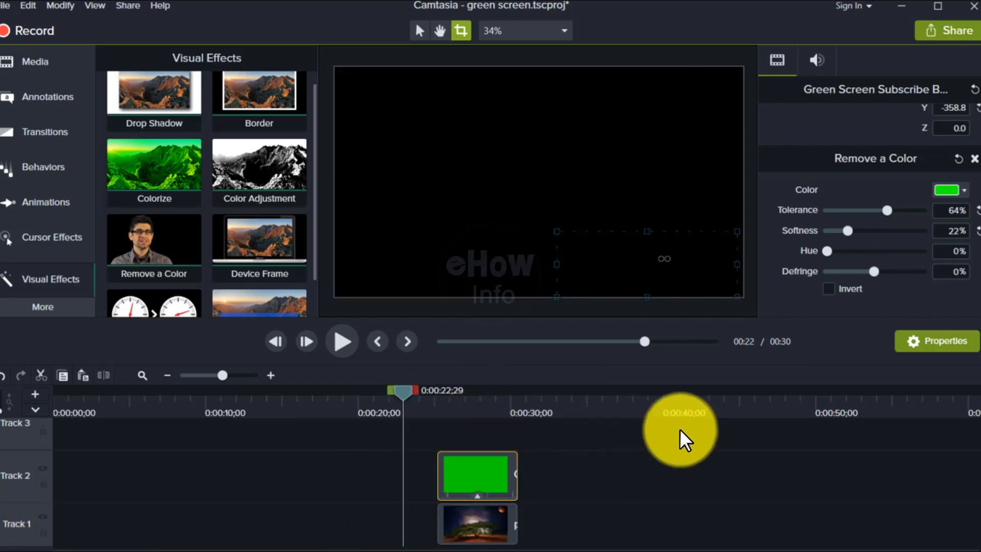
pyautogui.press('space')
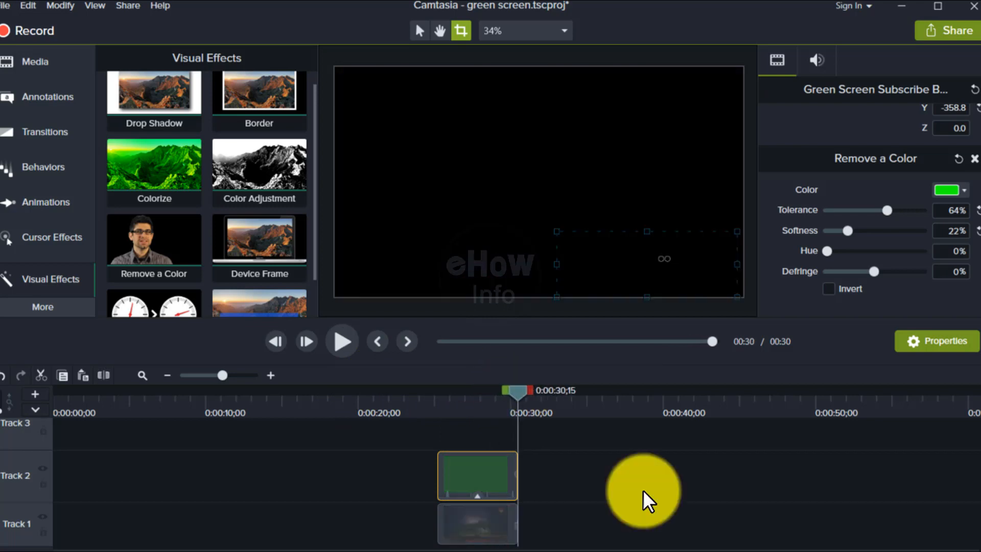
pyautogui.click(488, 398)
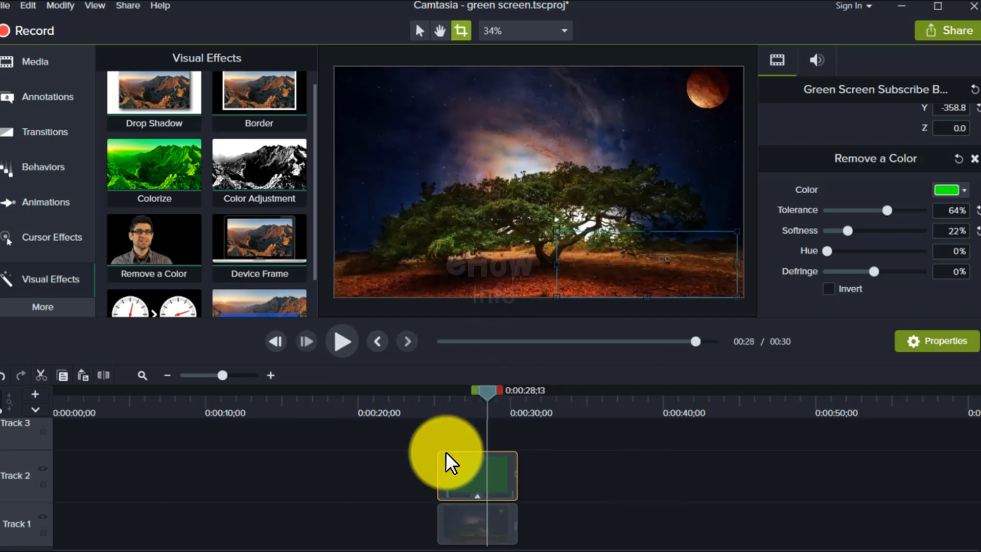
# Separate the audio and video of the green screen clip on Track 2
pyautogui.click(458, 519)
pyautogui.click(460, 485)
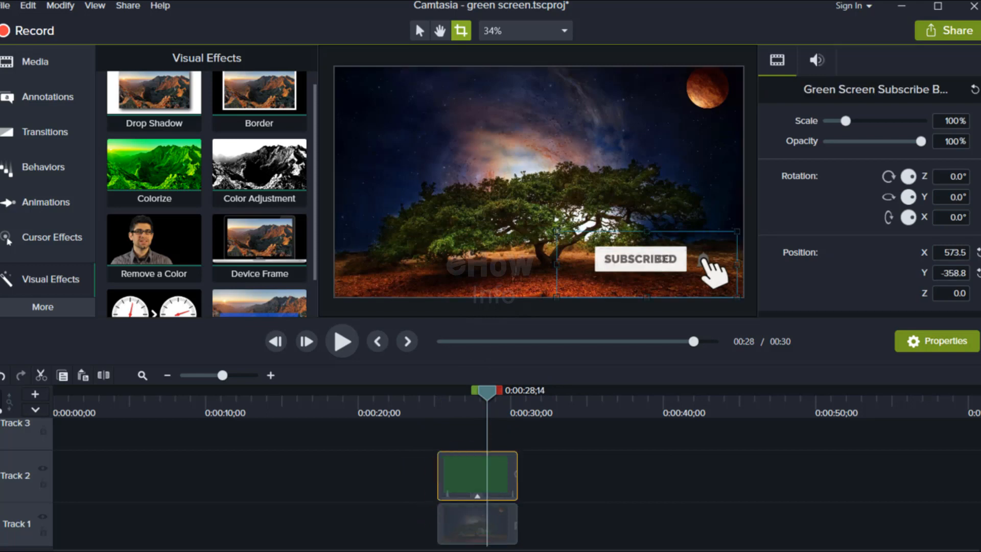
pyautogui.rightClick(483, 480)
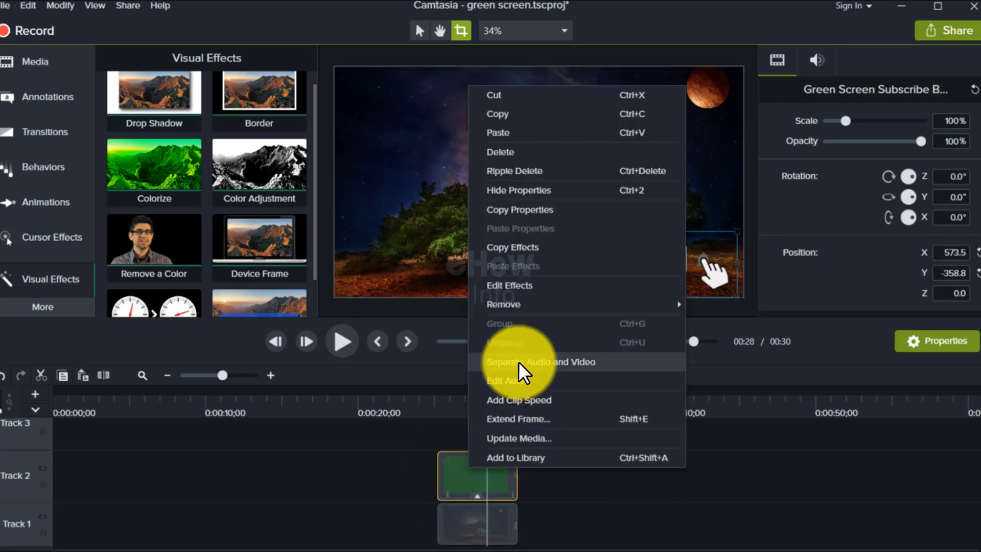
pyautogui.click(535, 363)
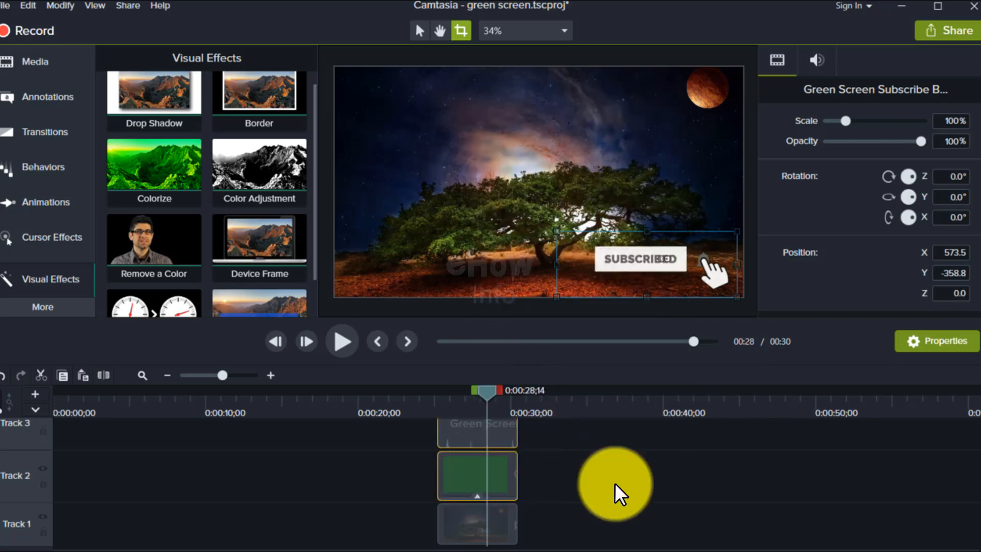
# Select the separated audio clip on Track 3 and set its gain to 0%
pyautogui.click(479, 397)
pyautogui.click(495, 435)
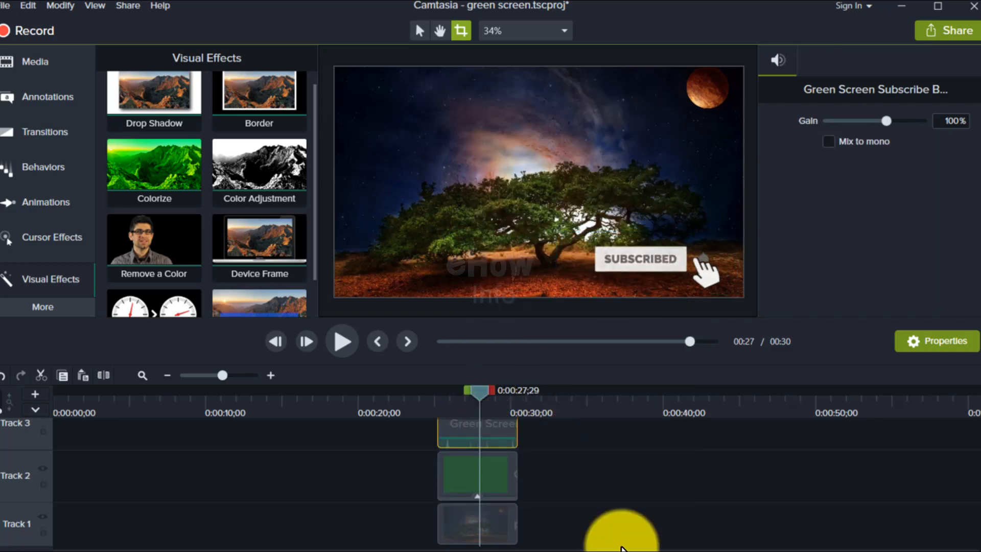
pyautogui.click(504, 475)
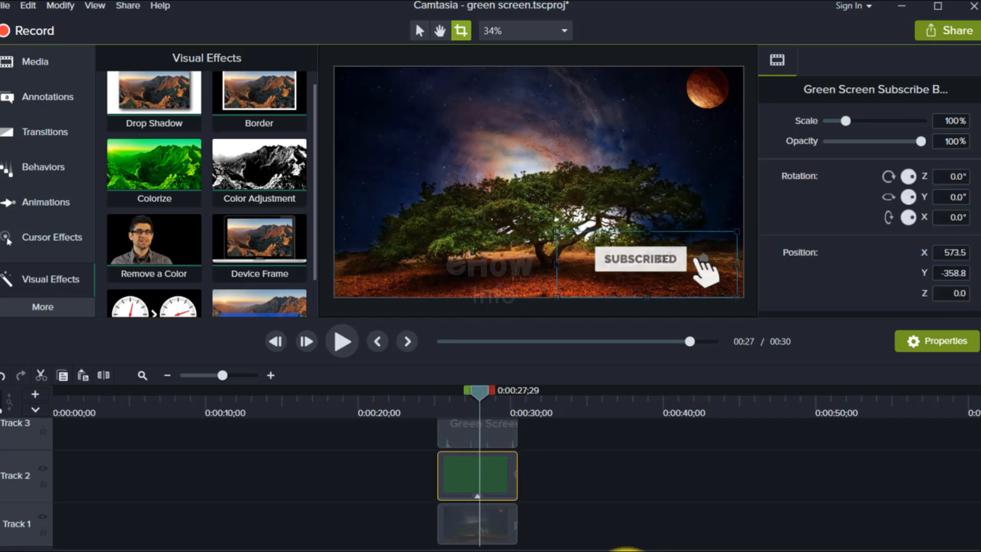
pyautogui.click(494, 441)
pyautogui.rightClick(620, 547)
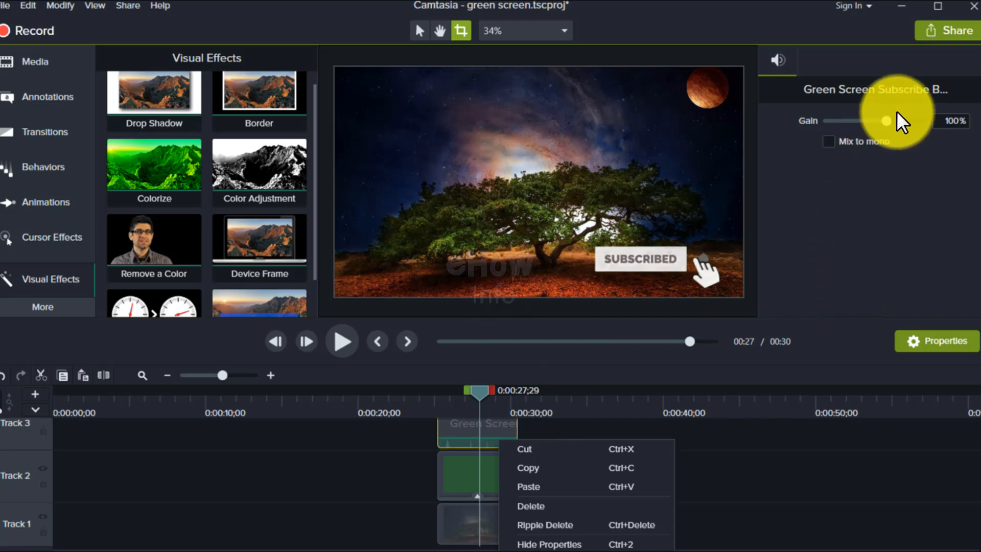
pyautogui.click(887, 121)
pyautogui.moveTo(887, 121); pyautogui.dragTo(820, 124)
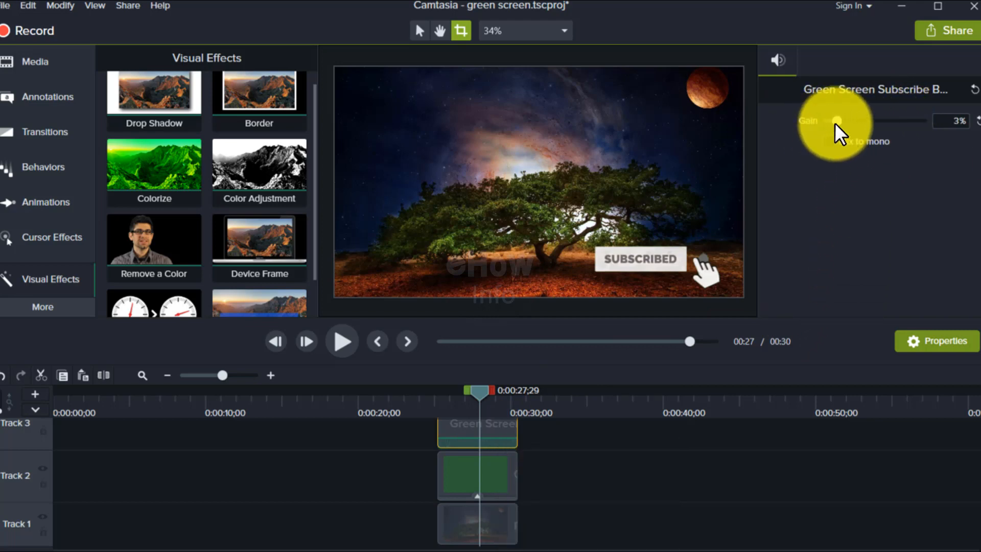
pyautogui.moveTo(824, 122); pyautogui.dragTo(811, 120)
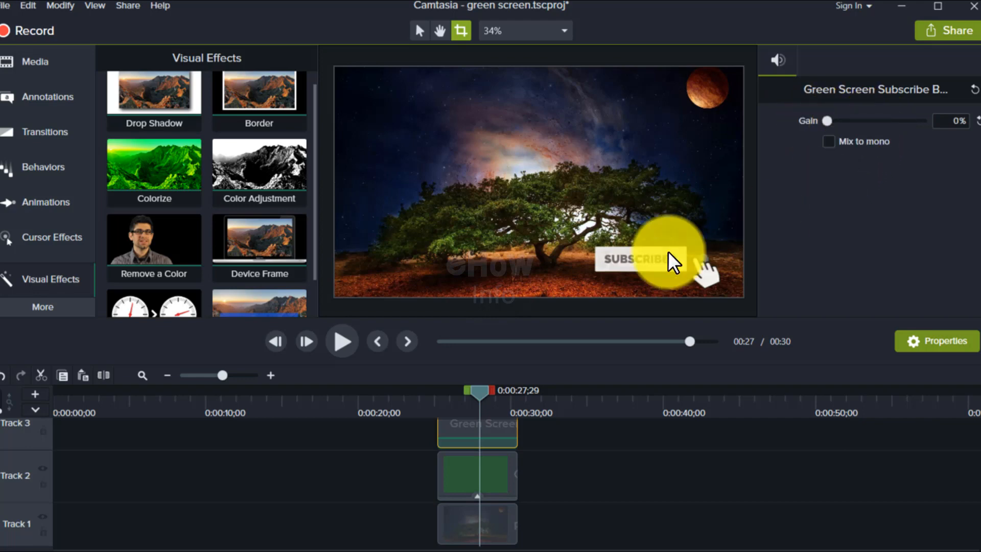
# Play the timeline from just before the clips to check the subscribe animation with its sound silenced
pyautogui.moveTo(478, 391); pyautogui.dragTo(427, 400)
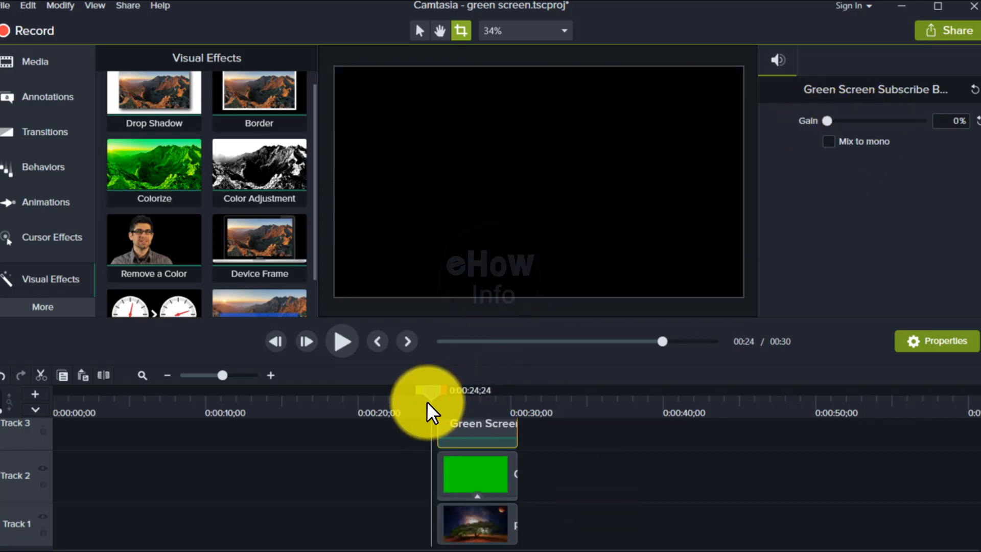
pyautogui.click(353, 342)
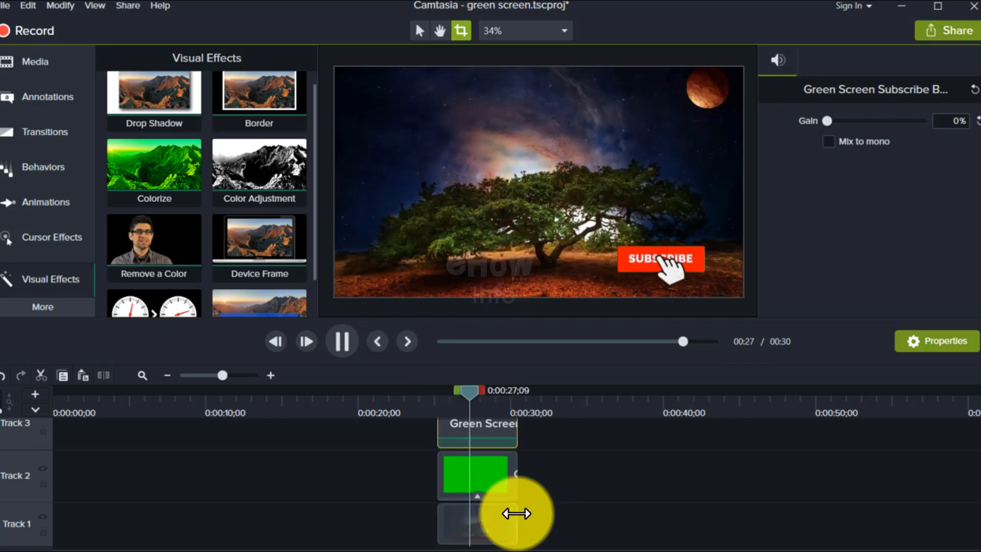
pyautogui.click(347, 348)
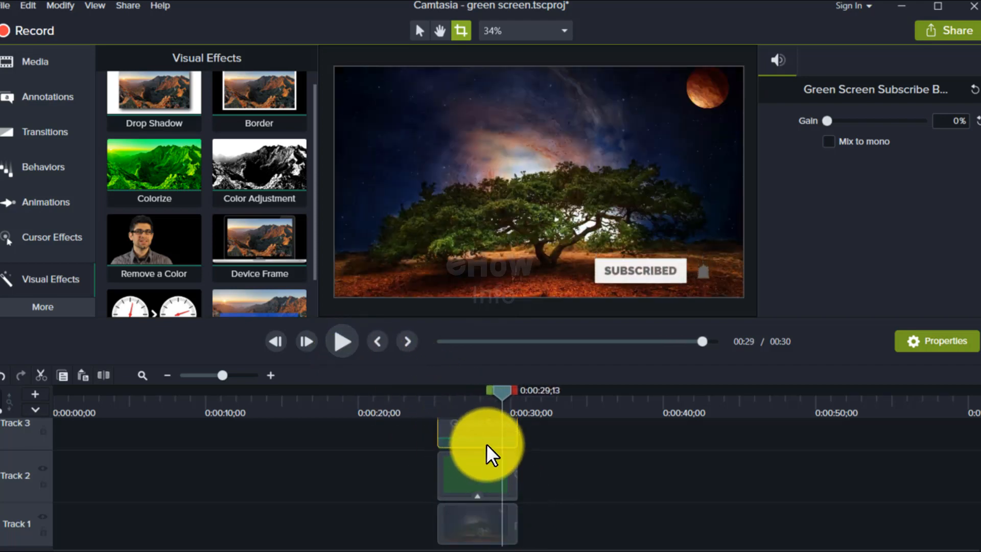
# Delete the separated audio clip from Track 3 and return the playhead to near the start of the remaining clips
pyautogui.rightClick(611, 537)
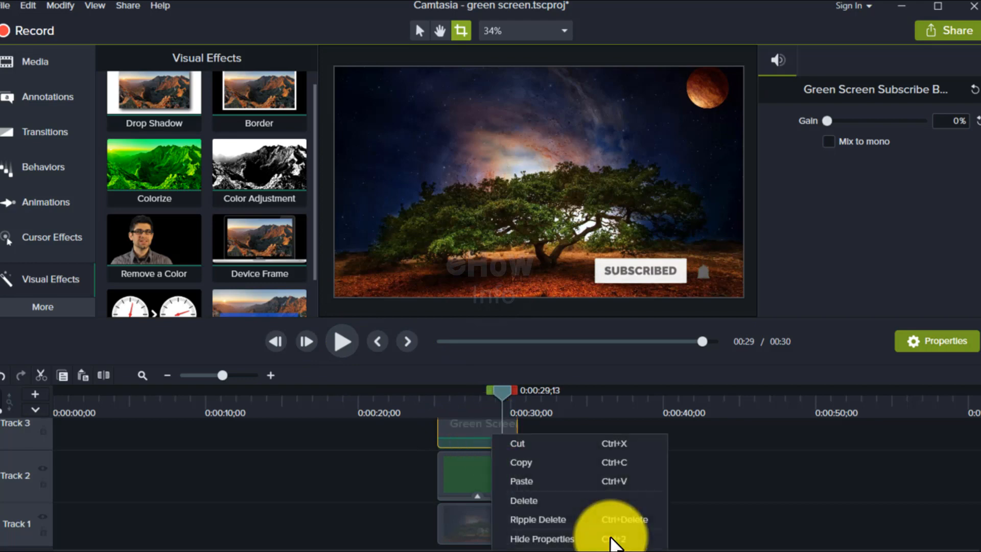
pyautogui.click(526, 498)
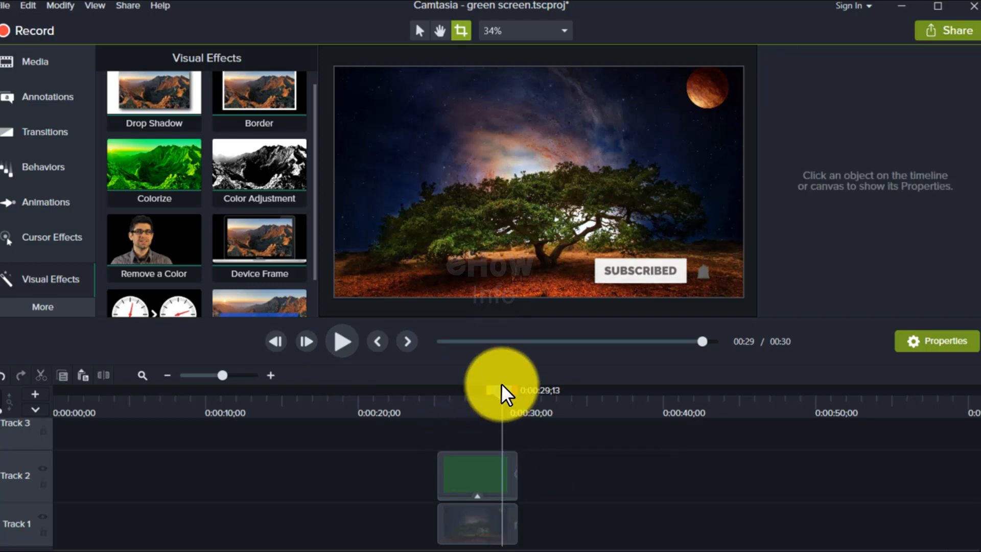
pyautogui.moveTo(495, 406); pyautogui.dragTo(444, 415)
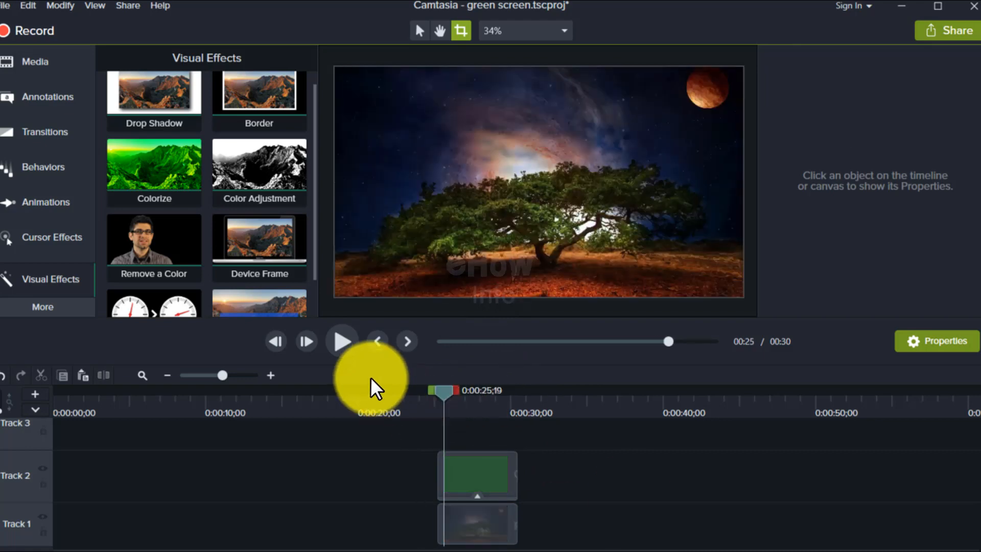